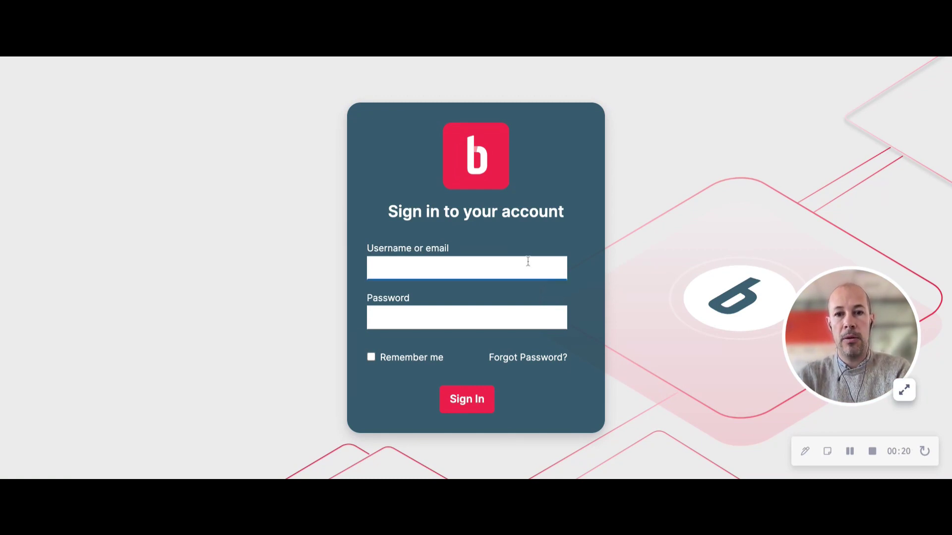
# Sign in to the account by filling in the account's e-mail and password
pyautogui.click(507, 260)
pyautogui.click(495, 306)
pyautogui.hotkey('ctrl', 'shift', 'l')
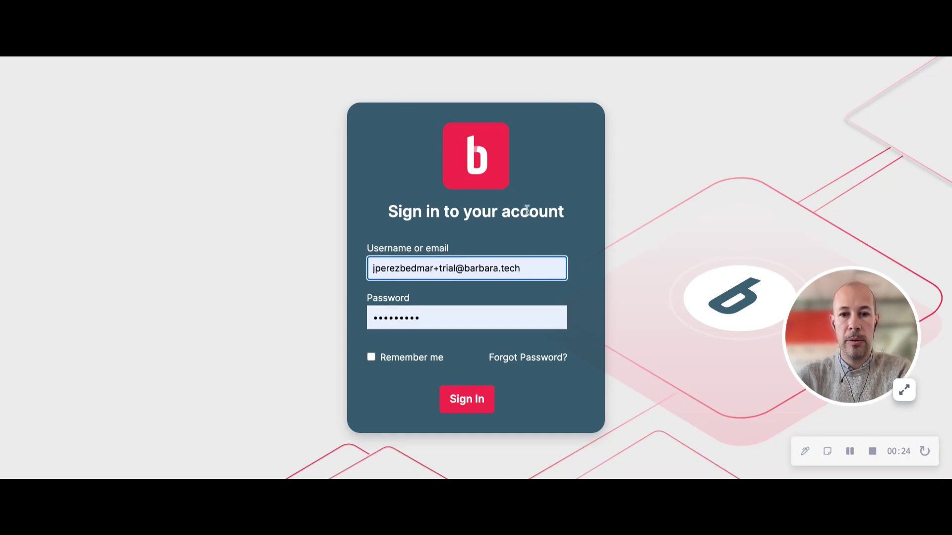
pyautogui.click(464, 403)
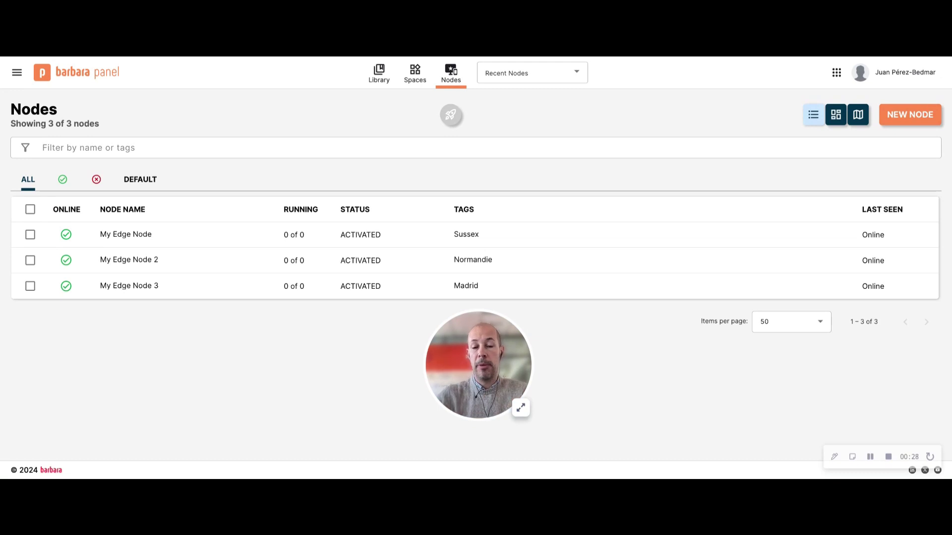
pyautogui.moveTo(461, 389); pyautogui.dragTo(851, 386)
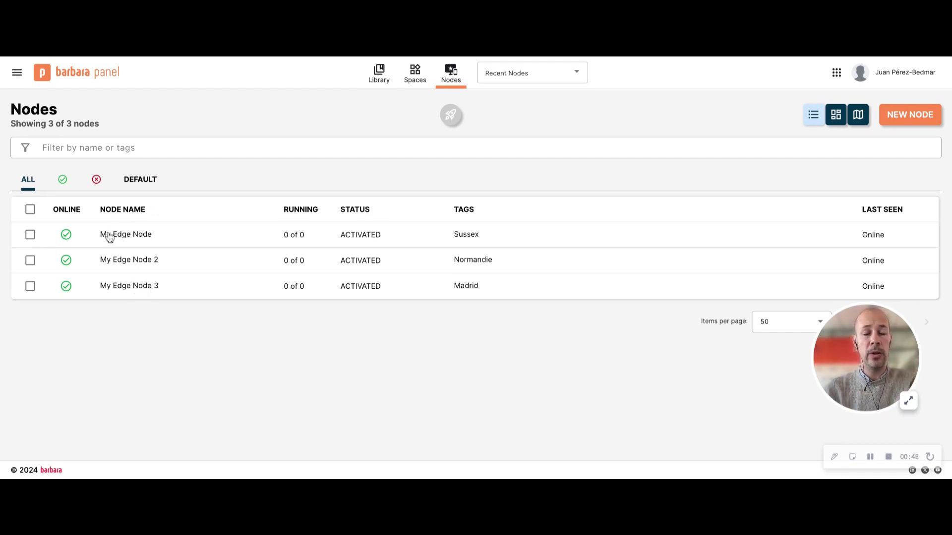
# View the nodes as cards and on the map, and return to the list view
pyautogui.click(841, 116)
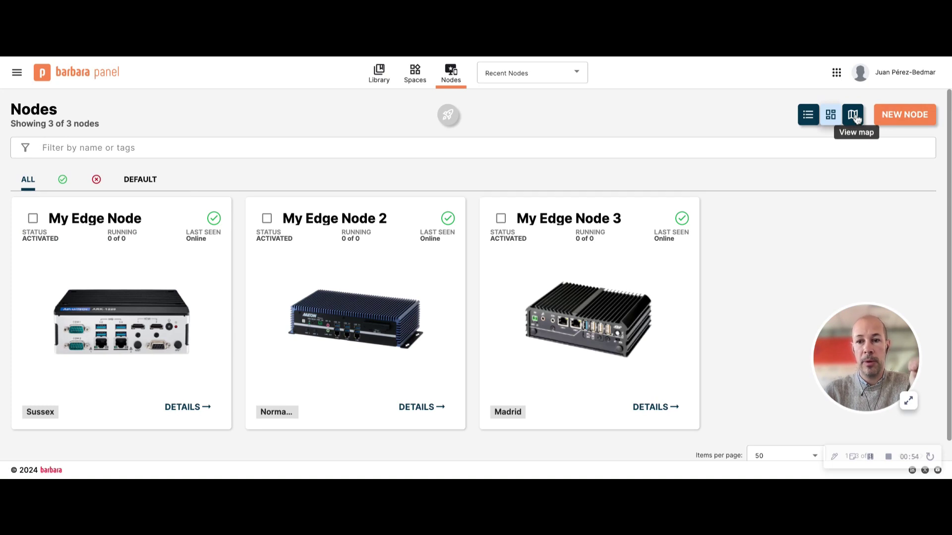
pyautogui.click(854, 116)
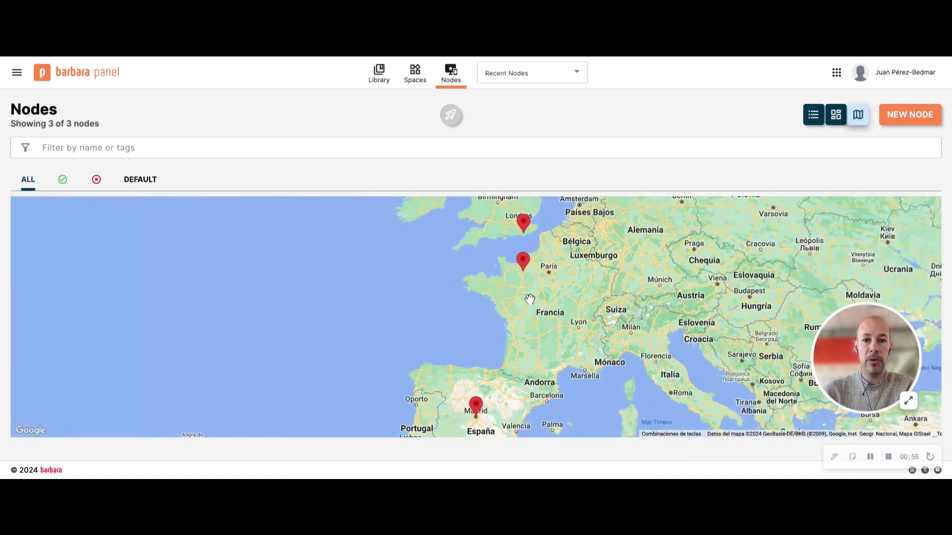
pyautogui.click(813, 117)
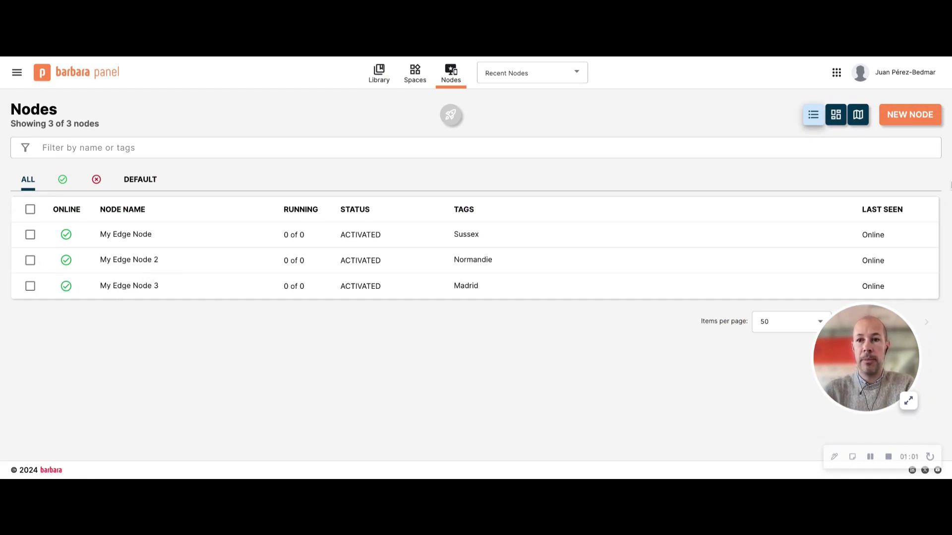
# Create a new node with Barbara ID virtual_amd64-000c2935d979 and the name My Edge Node 4
pyautogui.click(907, 116)
pyautogui.click(505, 180)
pyautogui.write('virtual_amd64-000c2935d979')
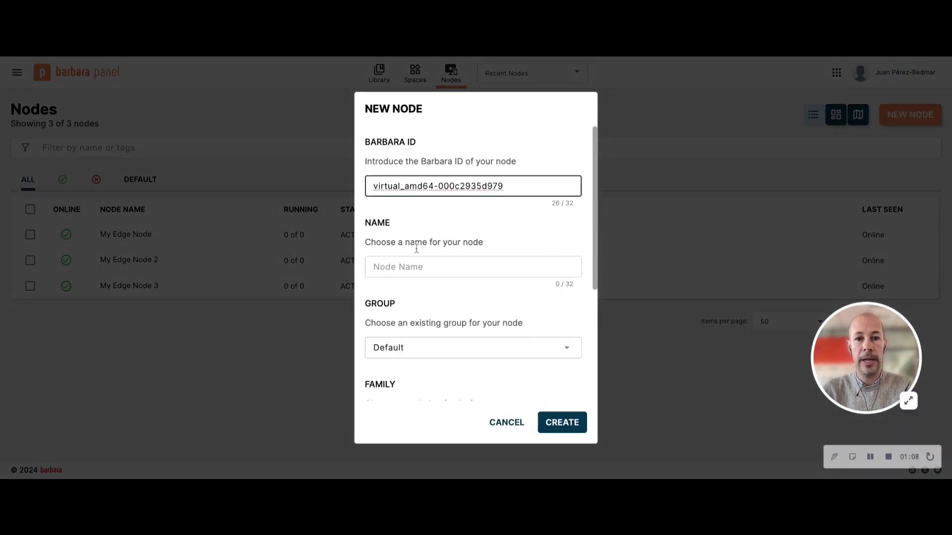
pyautogui.click(392, 265)
pyautogui.write('virtual_amd64-000c2935d979')
pyautogui.click(387, 267)
pyautogui.doubleClick(403, 264)
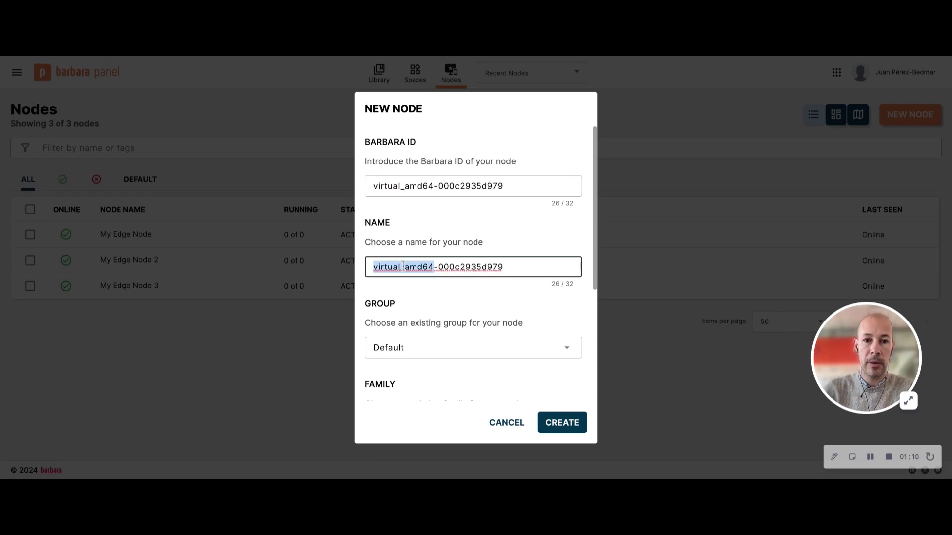
pyautogui.tripleClick(403, 265)
pyautogui.write('My Edge Node 4')
pyautogui.click(558, 423)
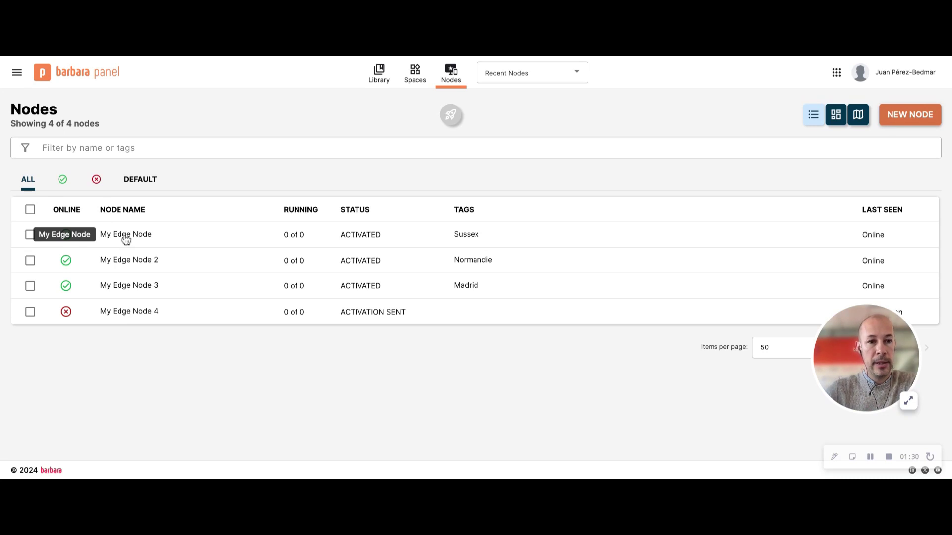
# Open My Edge Node and expand its Telemetry, Analytics, General Info and Networking cards
pyautogui.click(130, 235)
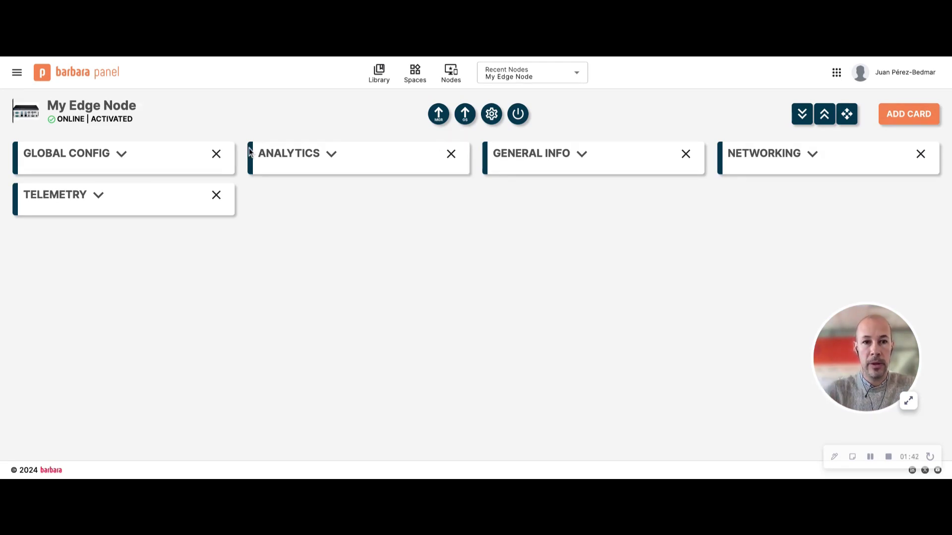
pyautogui.click(97, 195)
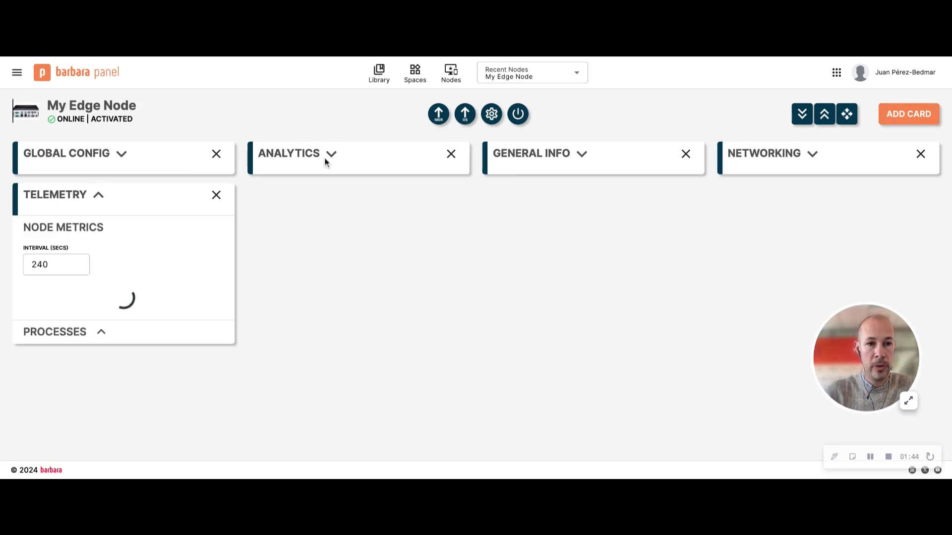
pyautogui.click(331, 154)
pyautogui.click(582, 155)
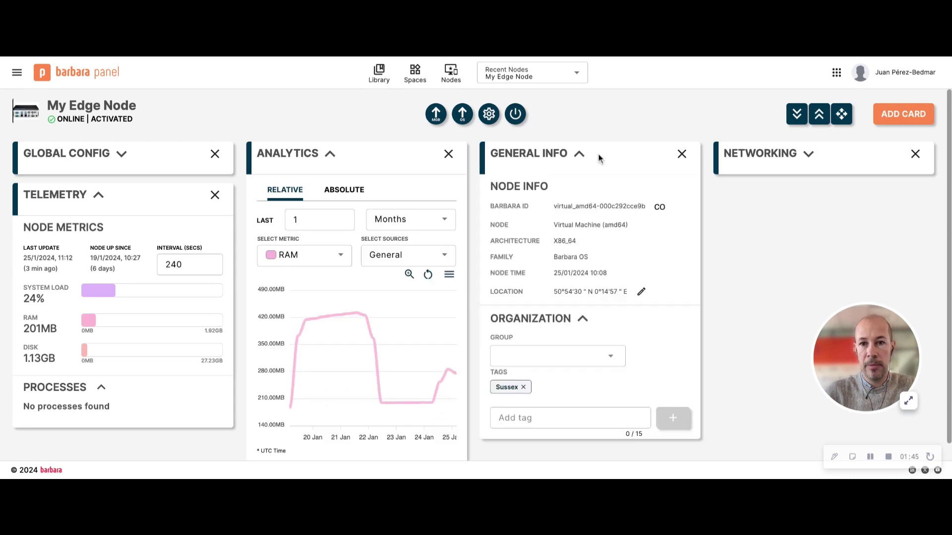
pyautogui.click(811, 155)
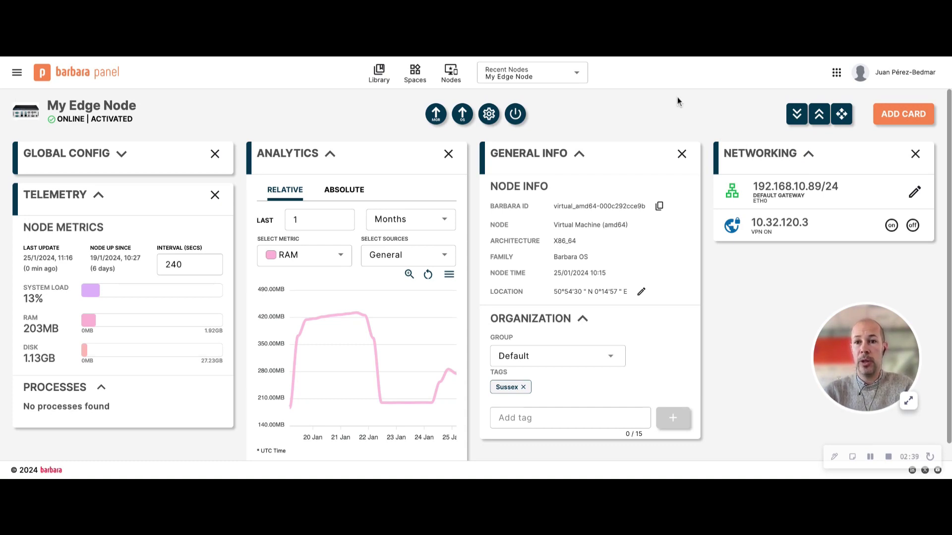
# Add a card of type Marketplace App to My Edge Node
pyautogui.click(903, 114)
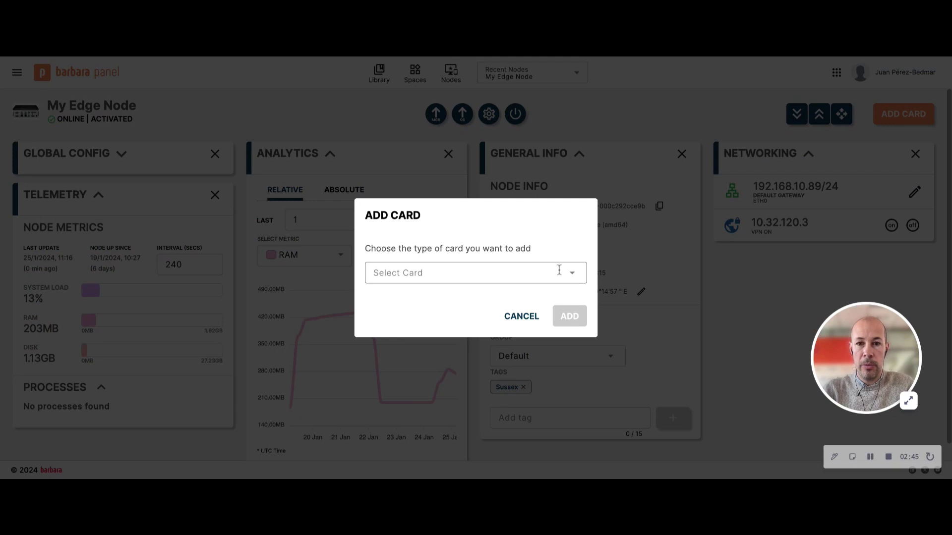
pyautogui.click(568, 273)
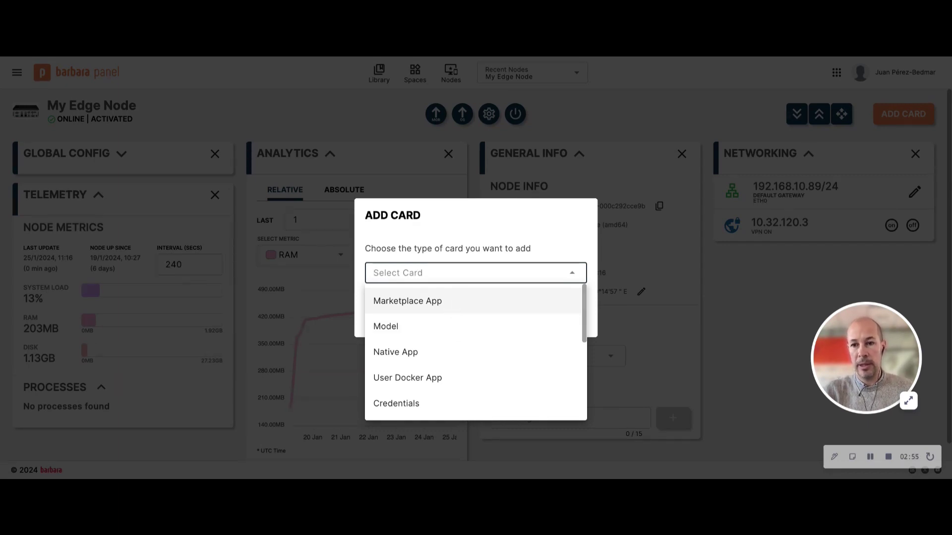
pyautogui.press('Return')
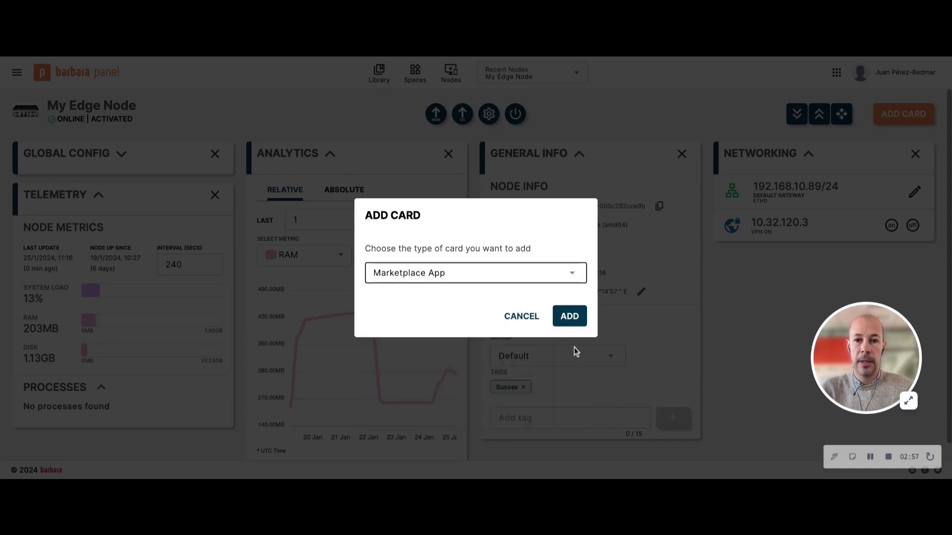
pyautogui.click(571, 316)
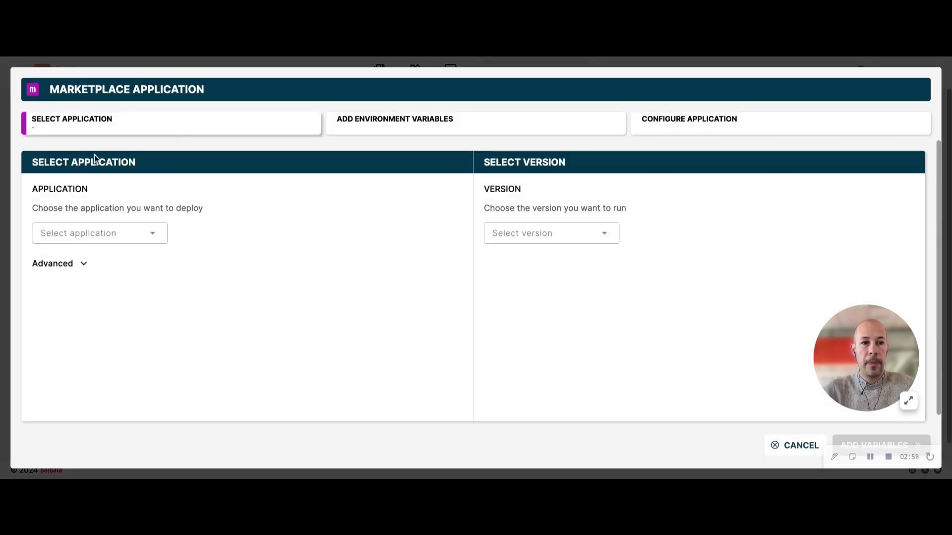
# Deploy Grafana version 10.2.2-b.1 to the node with its default environment variables and application configuration
pyautogui.click(152, 231)
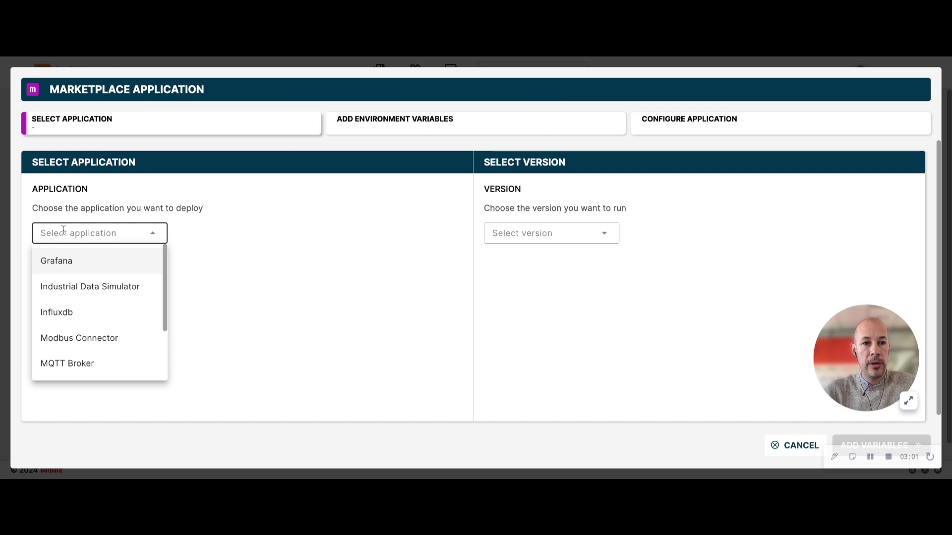
pyautogui.click(61, 264)
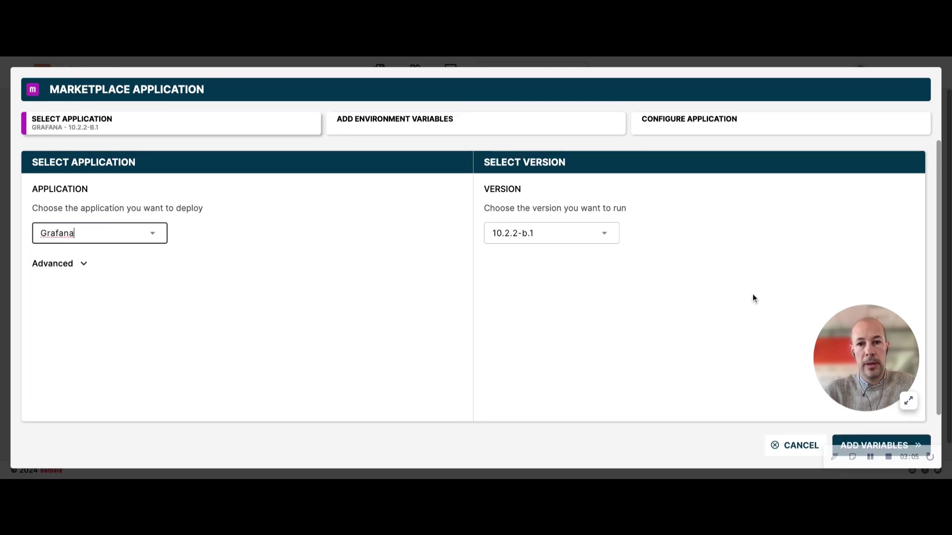
pyautogui.click(587, 231)
pyautogui.click(651, 226)
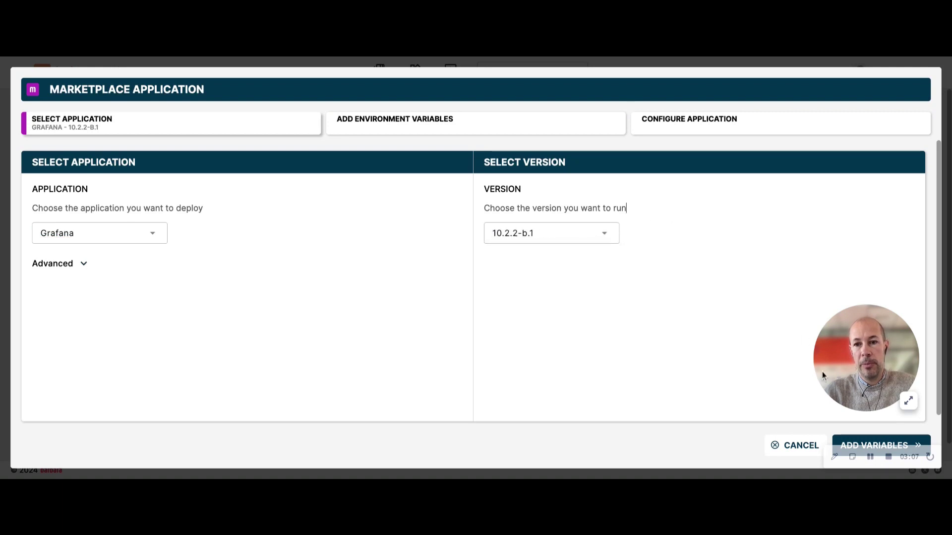
pyautogui.click(856, 444)
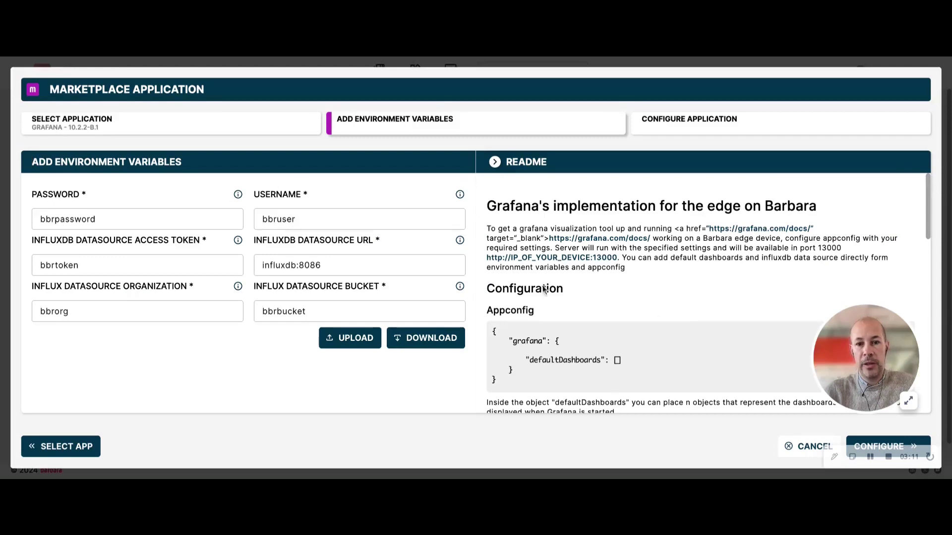
pyautogui.click(873, 441)
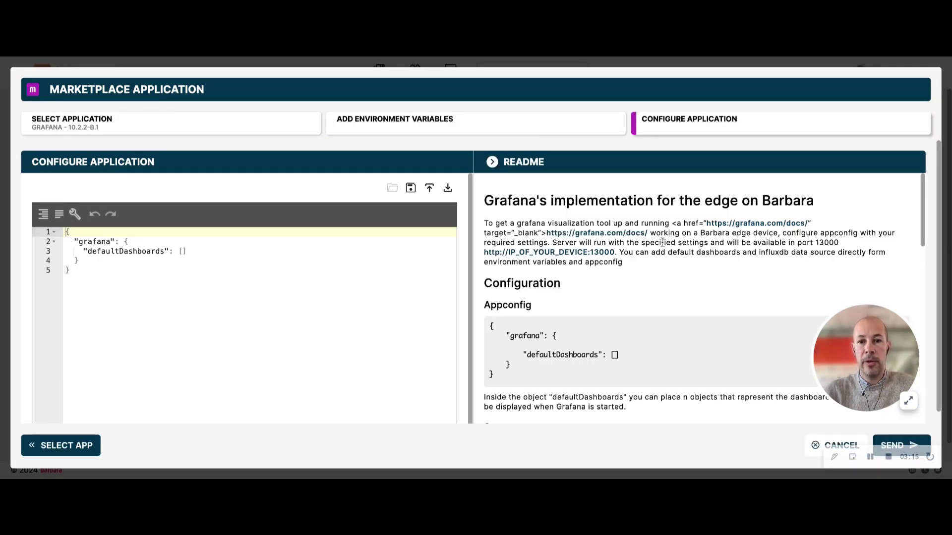
pyautogui.click(900, 440)
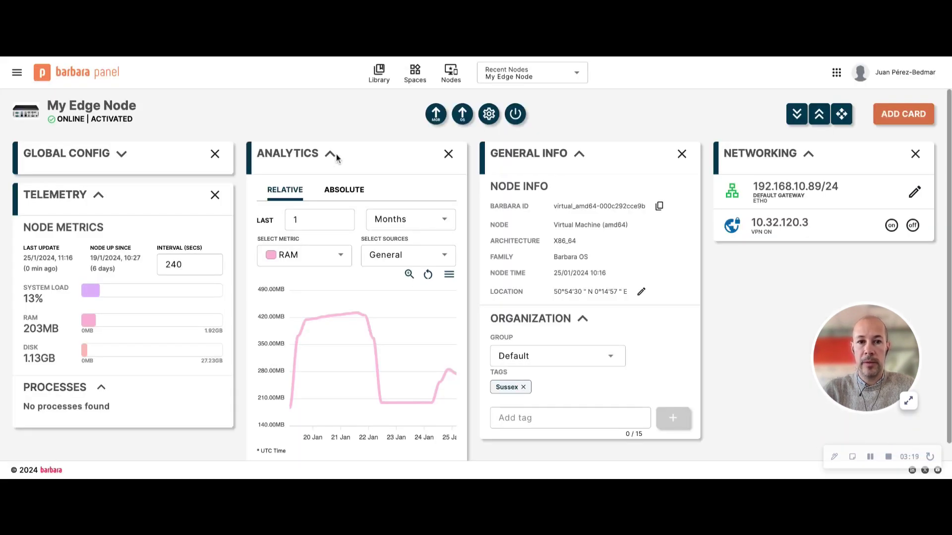
# Collapse the Analytics card and look through the Grafana application's log output
pyautogui.click(330, 154)
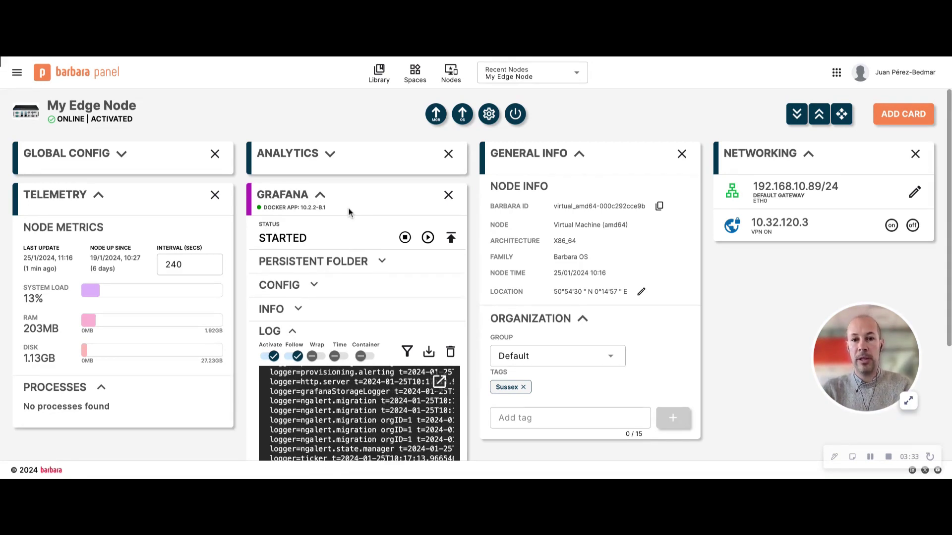
pyautogui.scroll(-2, 348, 213)
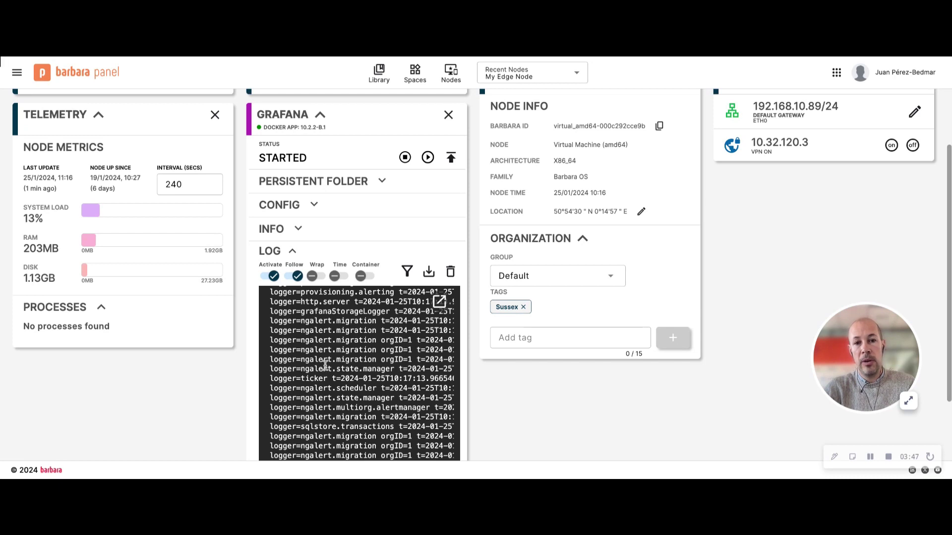
pyautogui.scroll(-2, 339, 371)
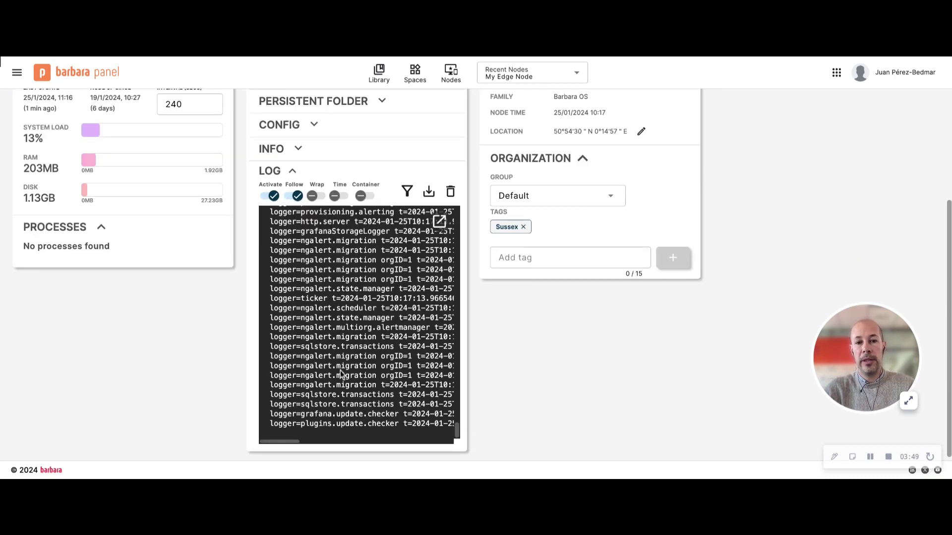
pyautogui.scroll(5, 340, 370)
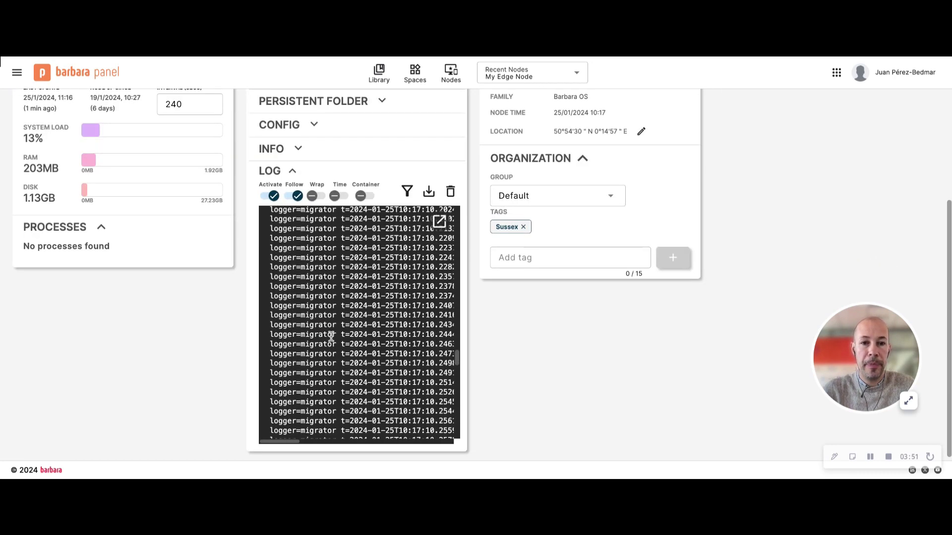
pyautogui.scroll(3, 331, 337)
pyautogui.scroll(-5, 331, 337)
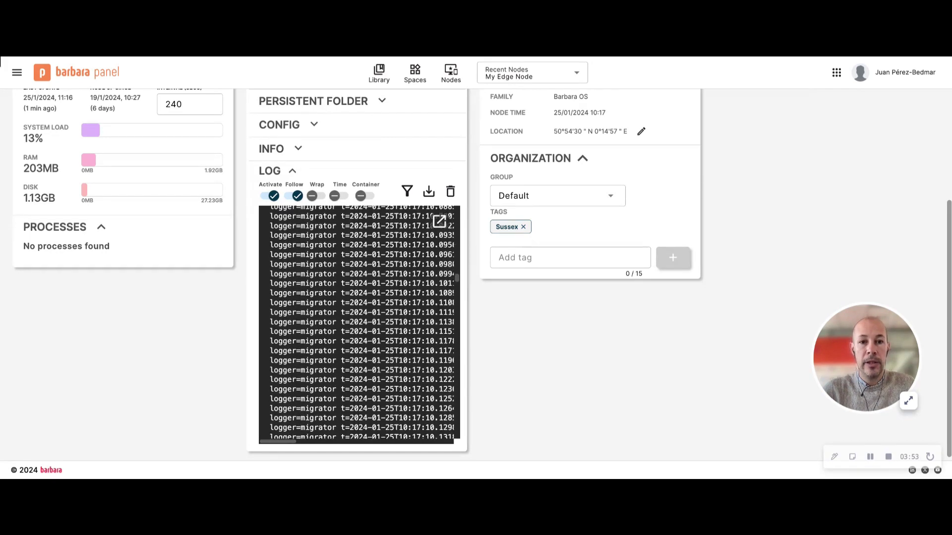
pyautogui.scroll(3, 331, 337)
pyautogui.scroll(-10, 331, 338)
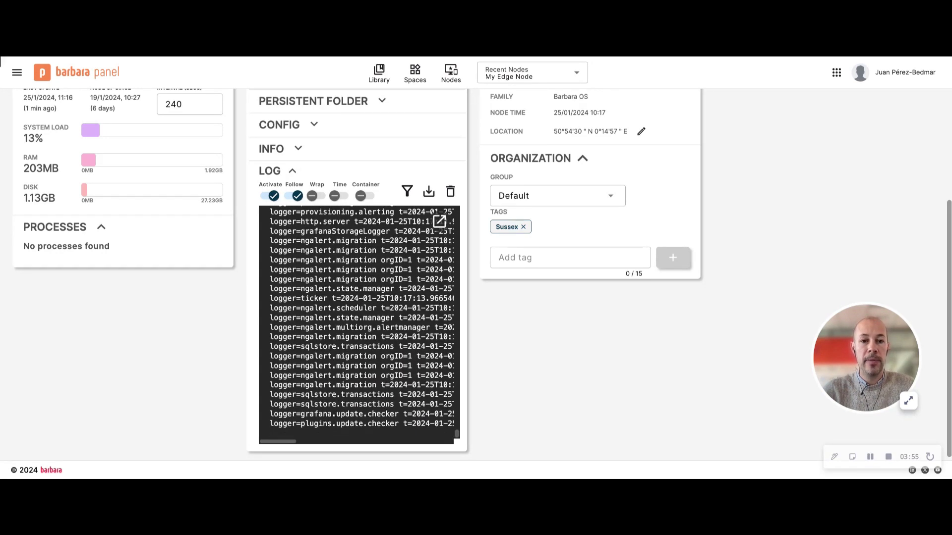
pyautogui.scroll(3, 420, 178)
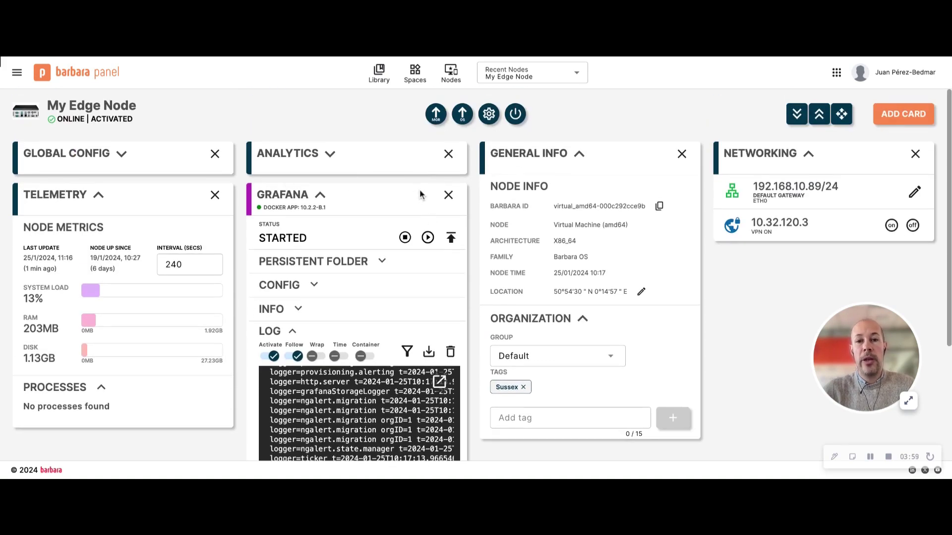
# Stop the Grafana application on the node and start it again
pyautogui.click(405, 238)
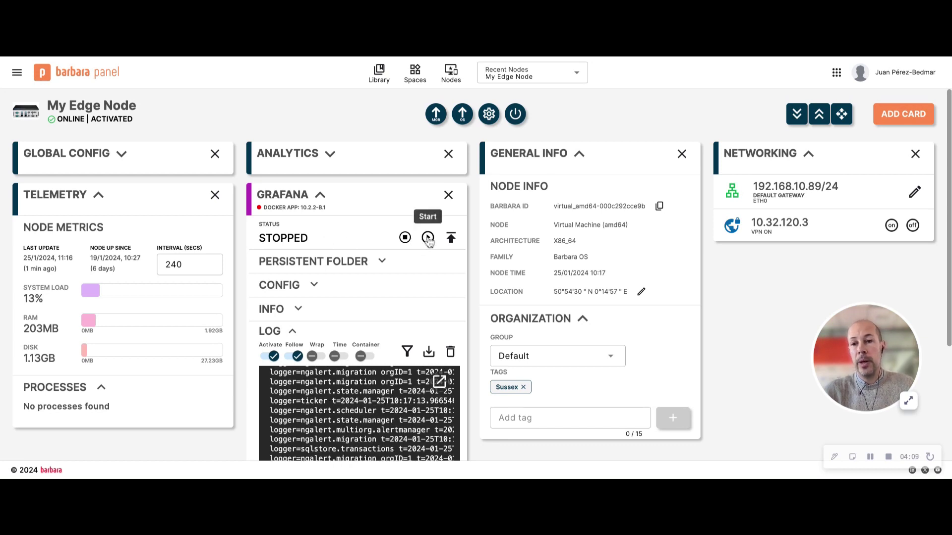
pyautogui.click(427, 238)
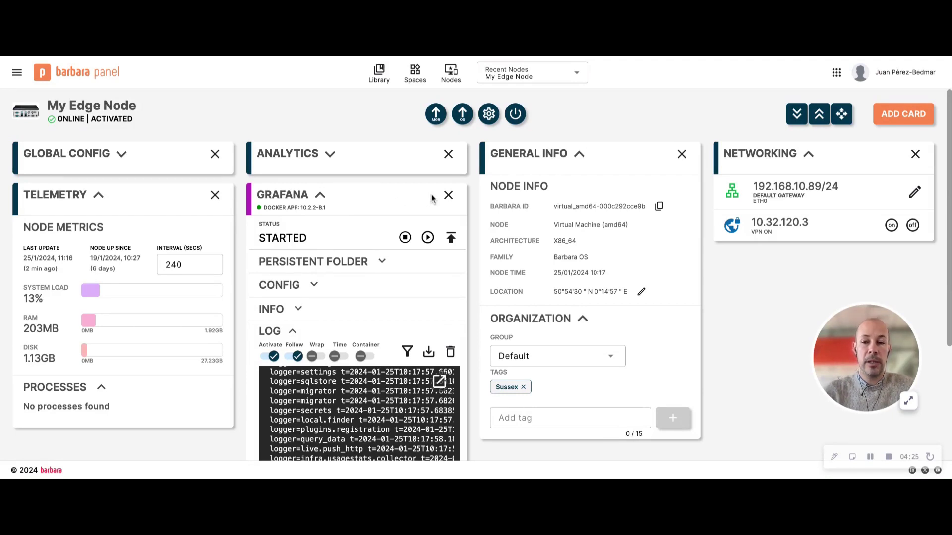
# Delete the Grafana card together with its application and persistent data, and expand the Analytics card again
pyautogui.click(448, 195)
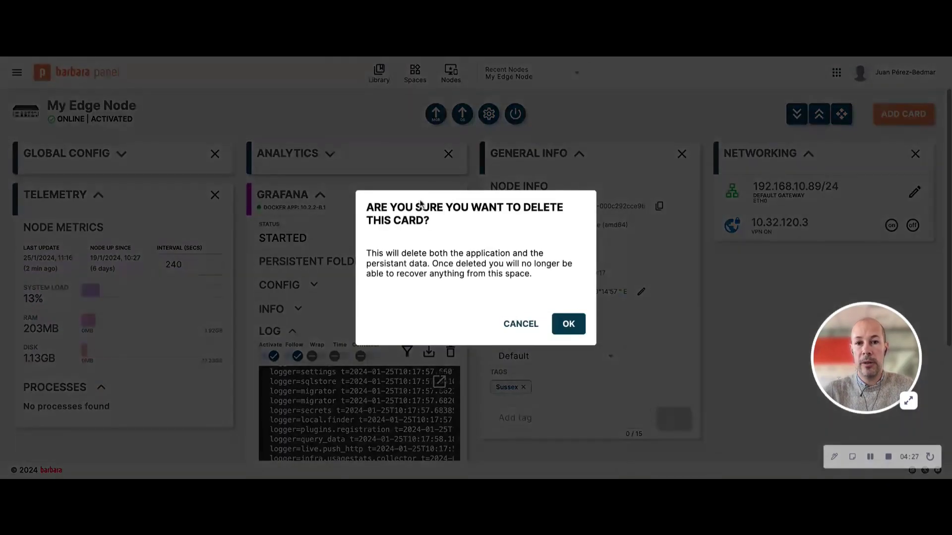
pyautogui.click(568, 325)
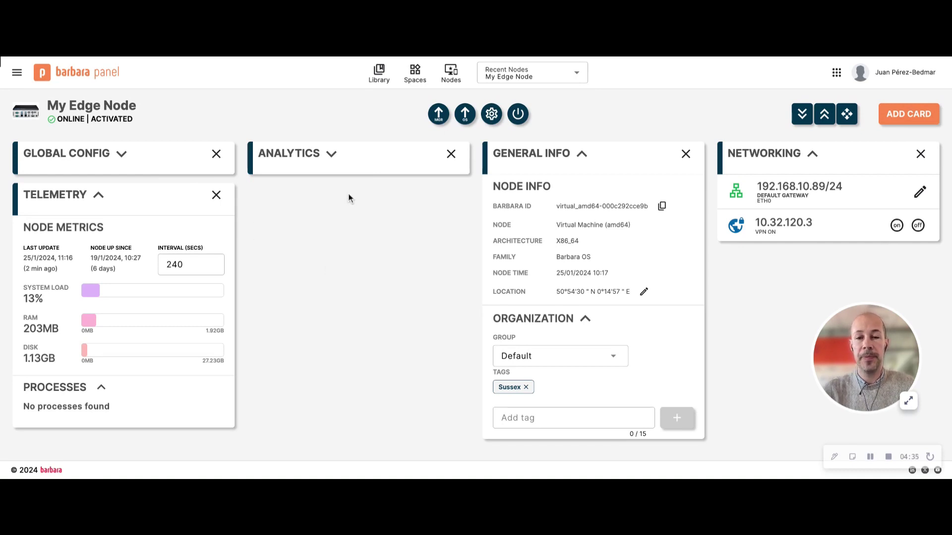
pyautogui.click(332, 154)
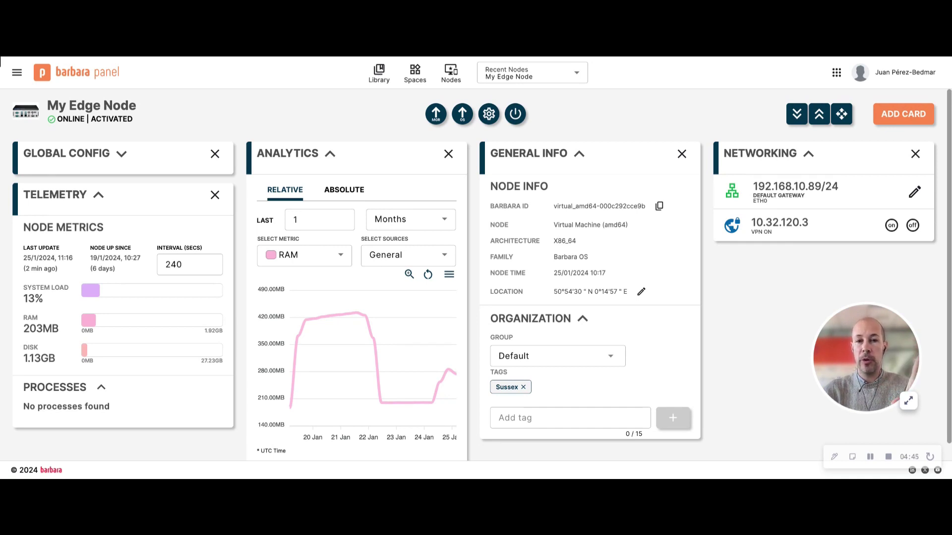
# Look through the library's items and start a new library item of type Model
pyautogui.click(379, 75)
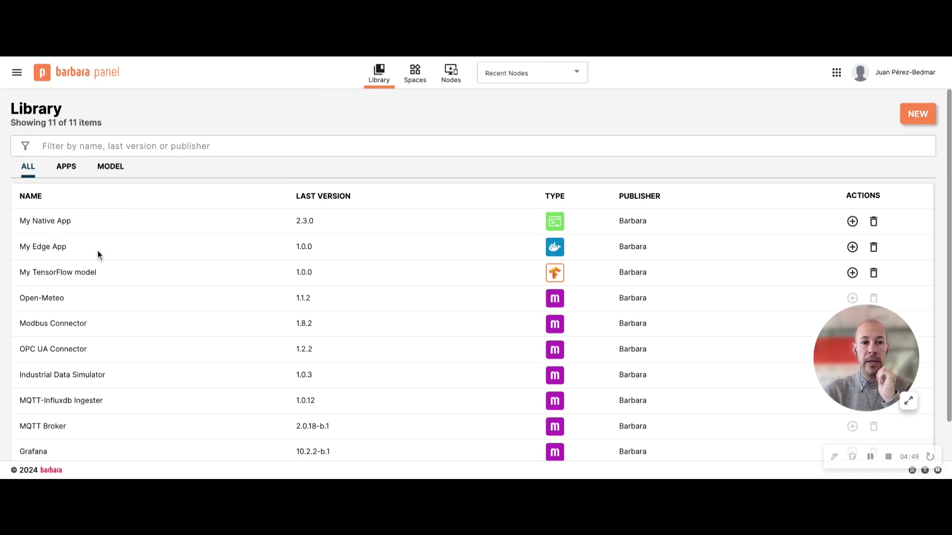
pyautogui.scroll(-1, 94, 248)
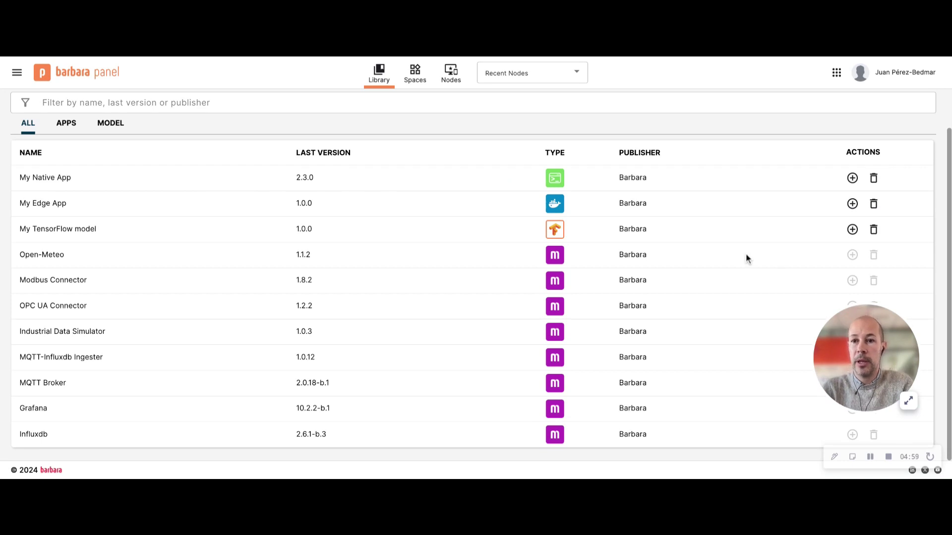
pyautogui.scroll(1, 744, 258)
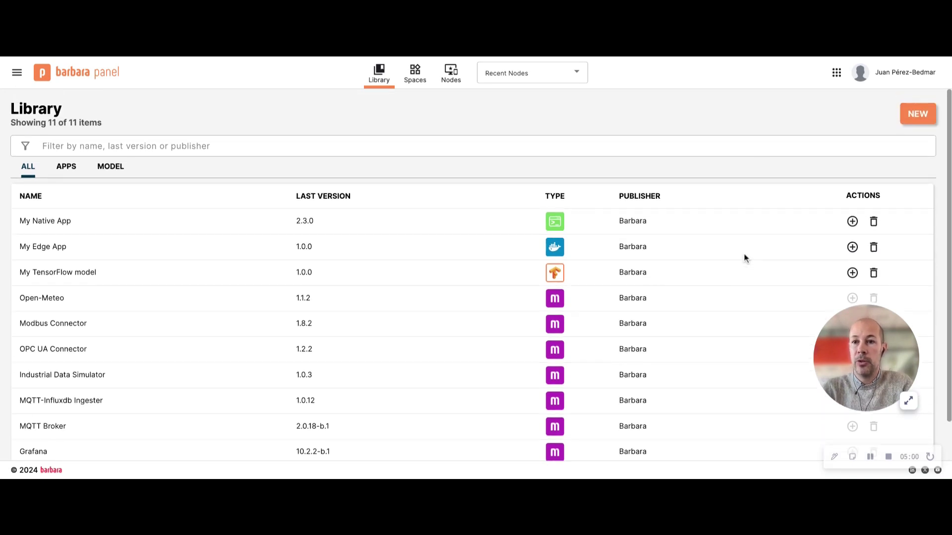
pyautogui.click(918, 113)
pyautogui.click(543, 263)
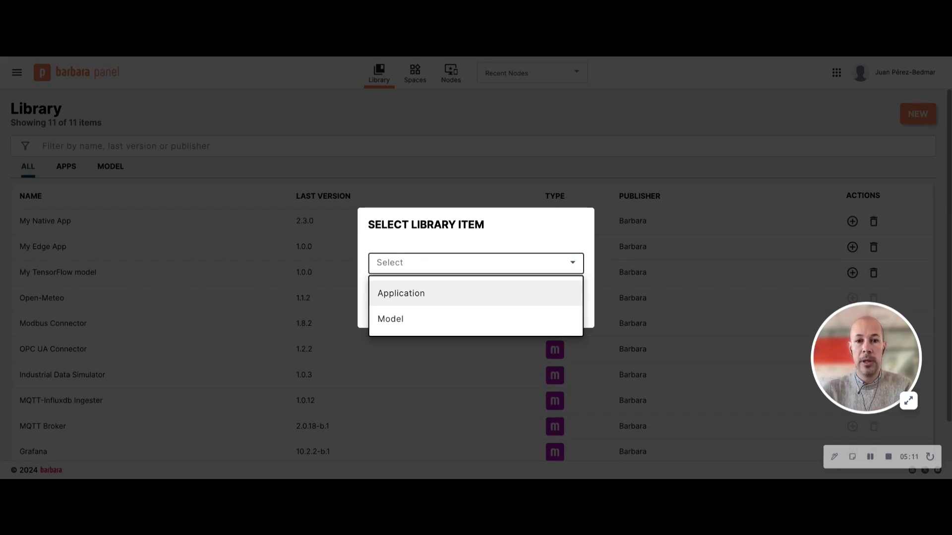
pyautogui.click(406, 320)
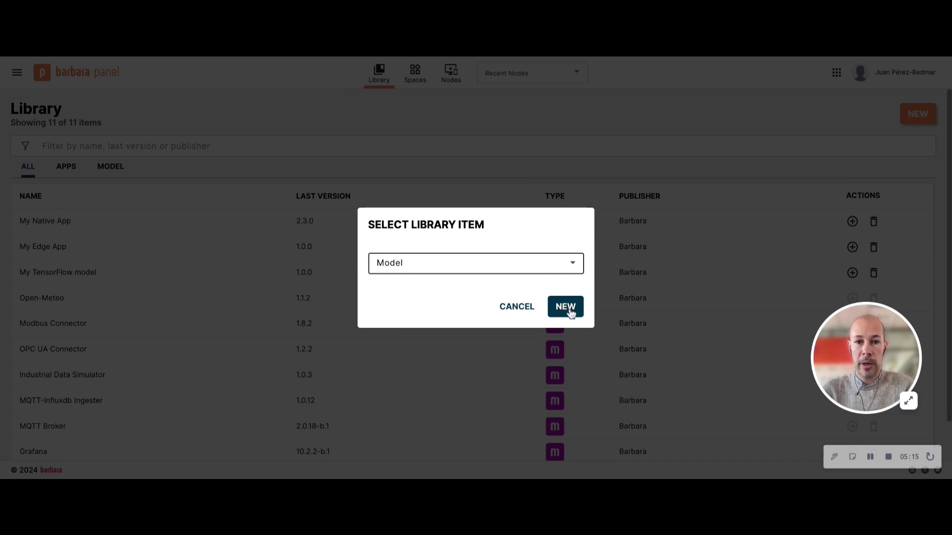
pyautogui.click(565, 307)
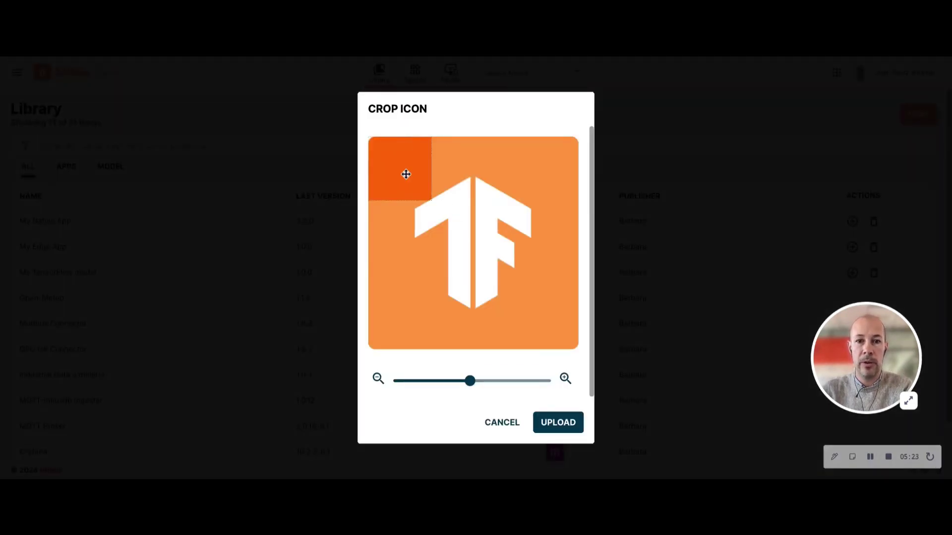
# Scale the TensorFlow logo to 0.35 so it fits the crop frame, and upload it as the model's icon
pyautogui.click(469, 381)
pyautogui.press('Left')
pyautogui.press('Left')
pyautogui.press('Left')
pyautogui.press('Left')
pyautogui.press('Left')
pyautogui.press('Left')
pyautogui.click(408, 382)
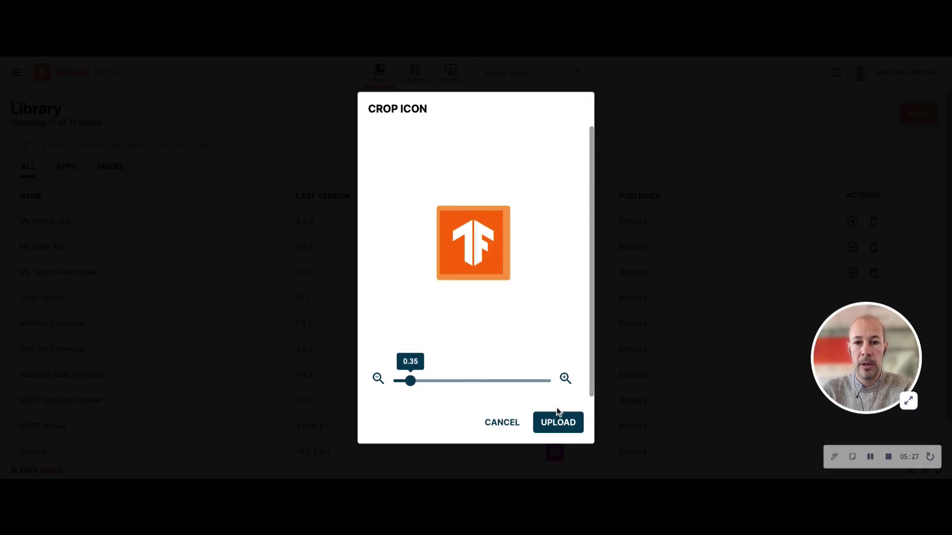
pyautogui.click(555, 423)
# Name the new model "My AI model" and create it without pictures or a description
pyautogui.click(490, 188)
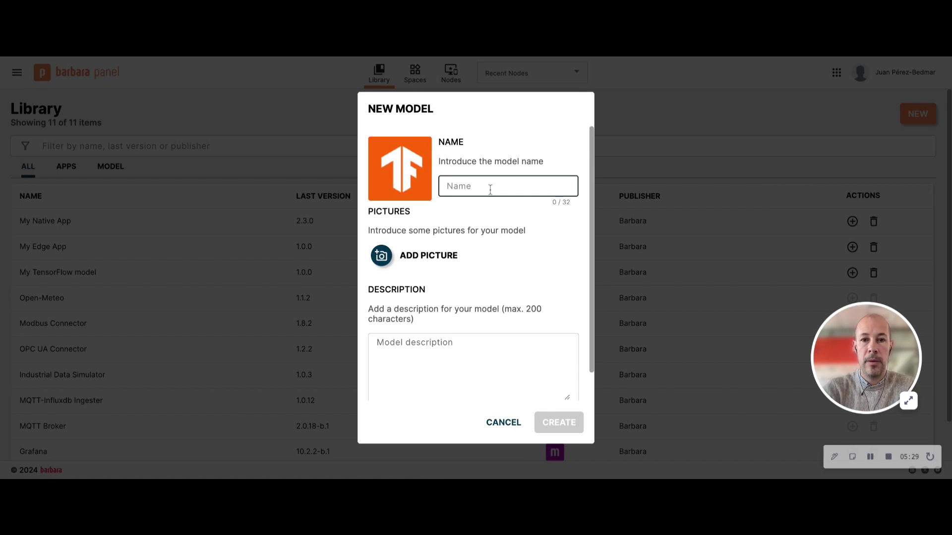
pyautogui.write('My AI model')
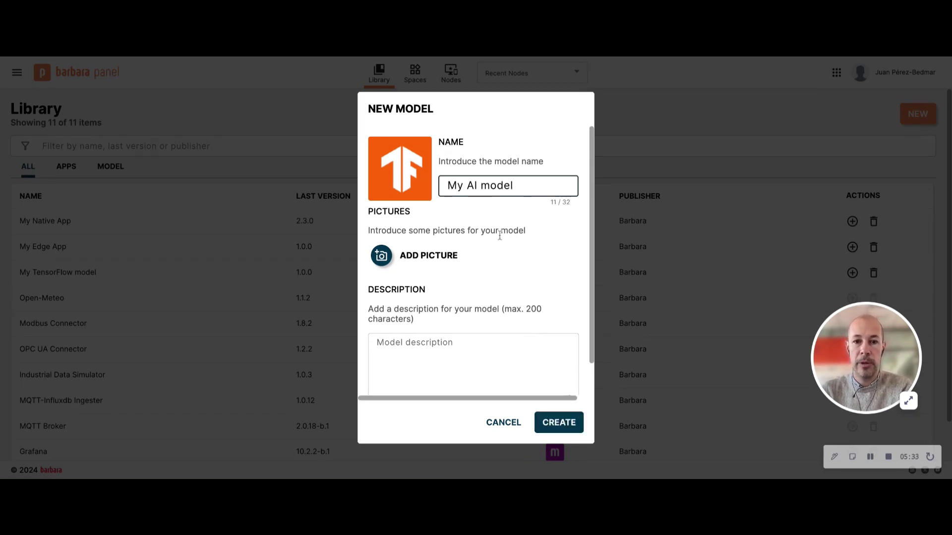
pyautogui.scroll(-1, 517, 381)
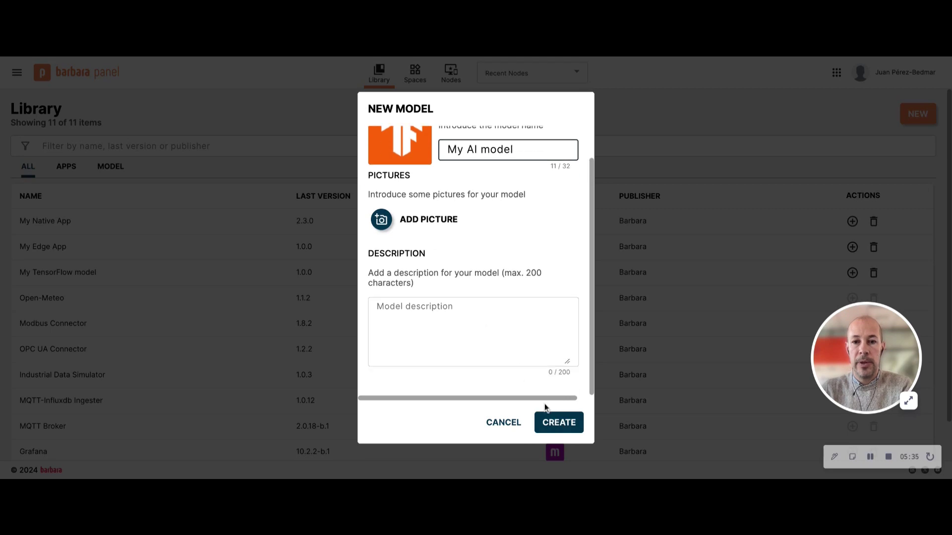
pyautogui.click(567, 425)
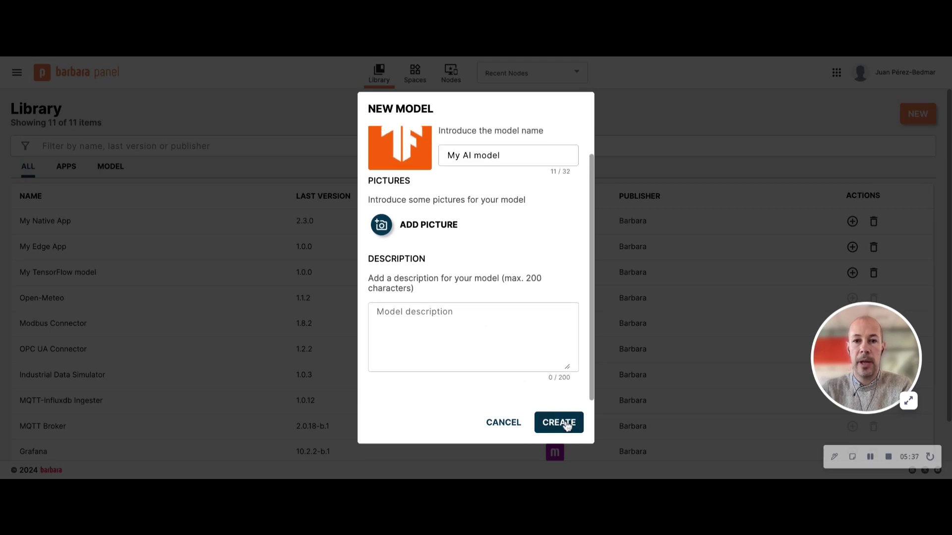
pyautogui.click(567, 426)
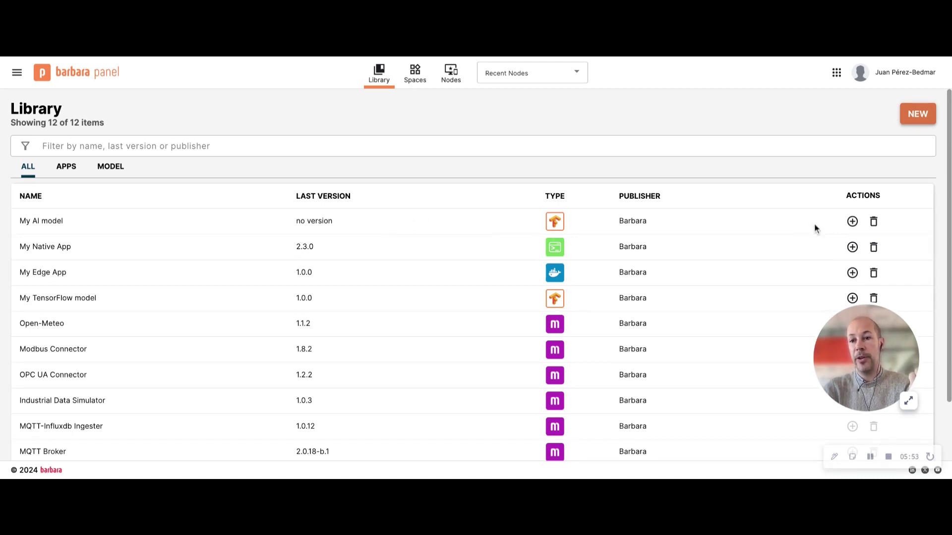
# Create version 1.0.0 of My AI model from the "TF model example" file and check its entry in the library
pyautogui.click(852, 222)
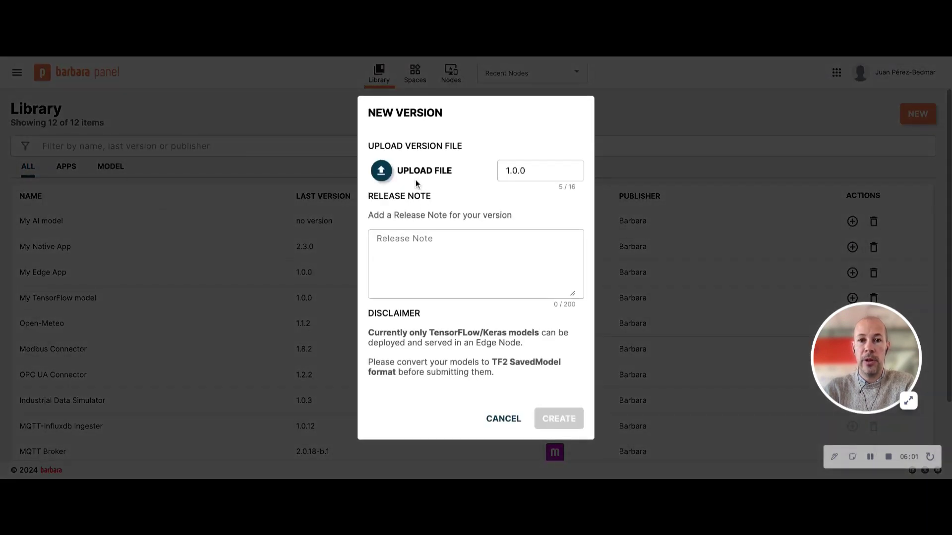
pyautogui.click(381, 172)
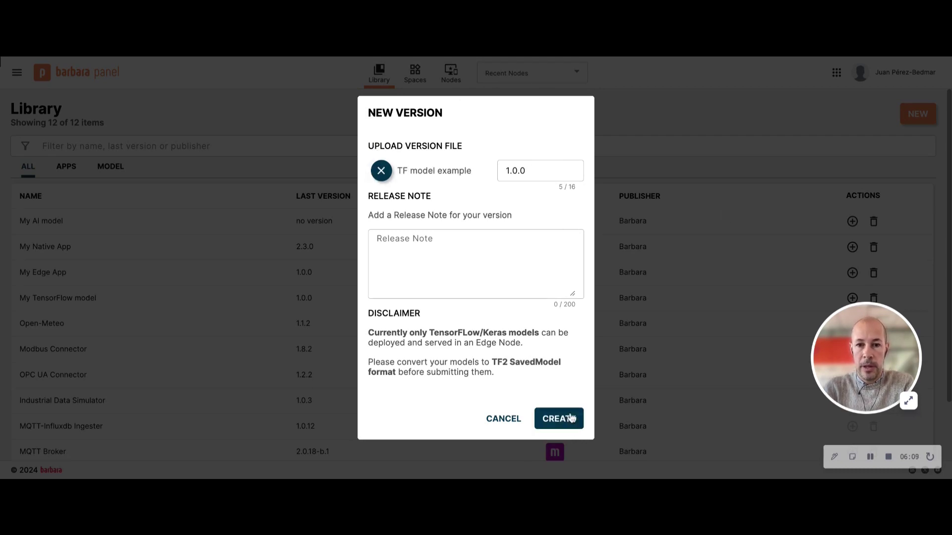
pyautogui.click(555, 421)
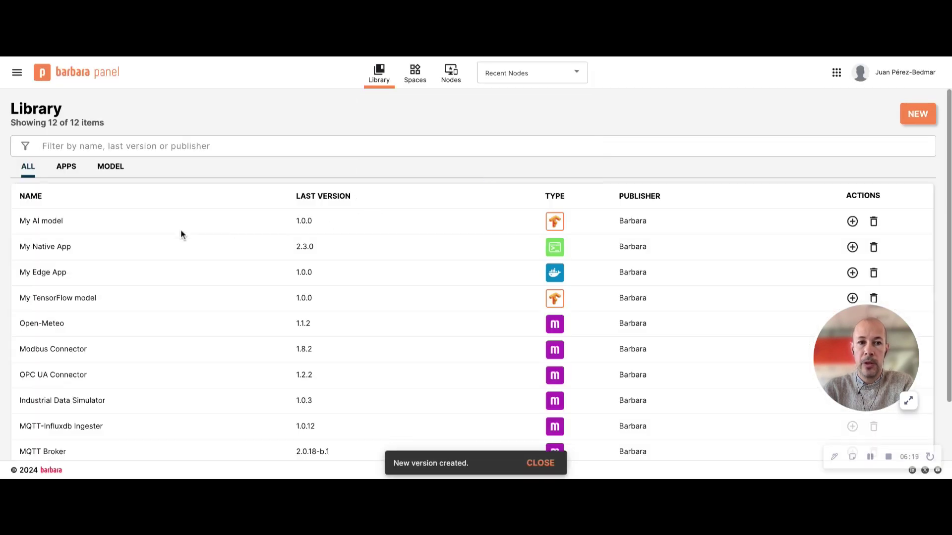
pyautogui.moveTo(312, 221); pyautogui.dragTo(20, 221)
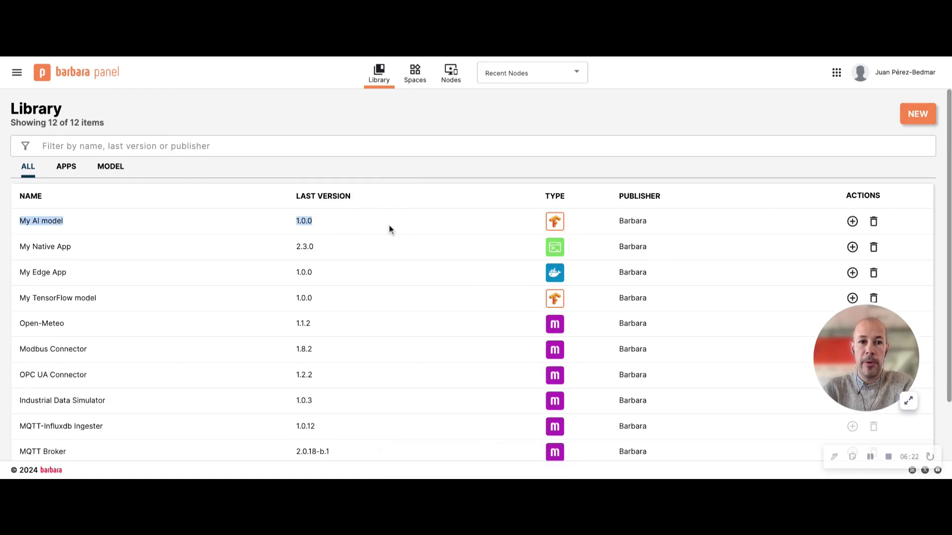
# Start adding a Model card to My Edge Node, check which models are offered, and cancel the card
pyautogui.click(450, 75)
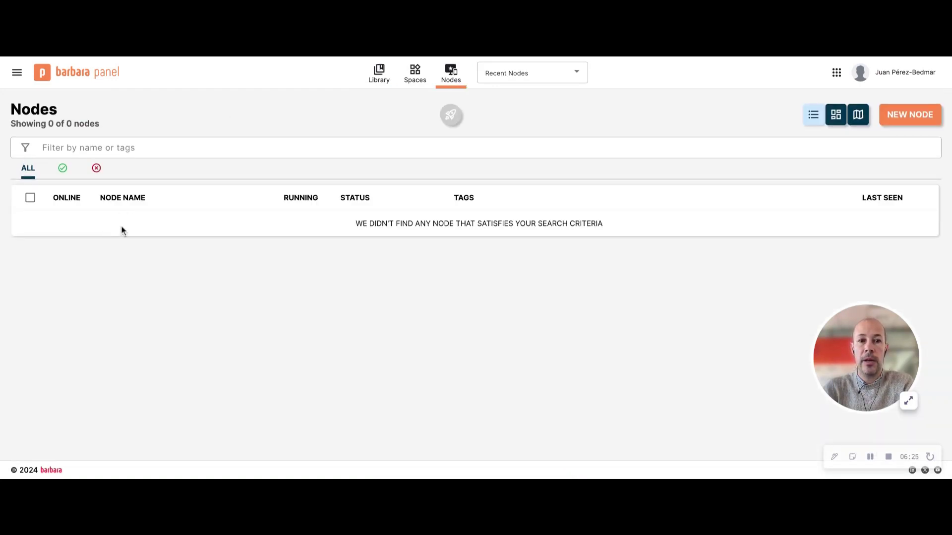
pyautogui.click(124, 223)
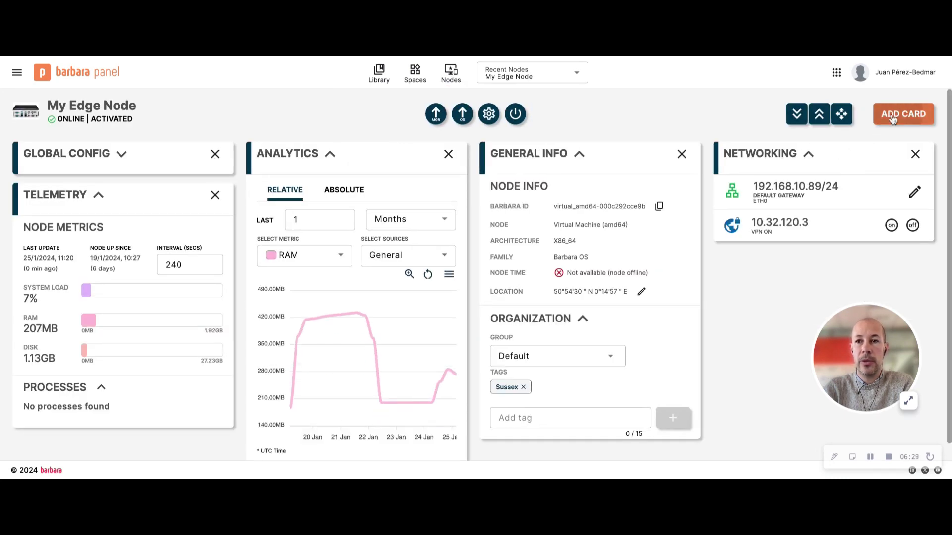
pyautogui.click(893, 118)
pyautogui.click(571, 273)
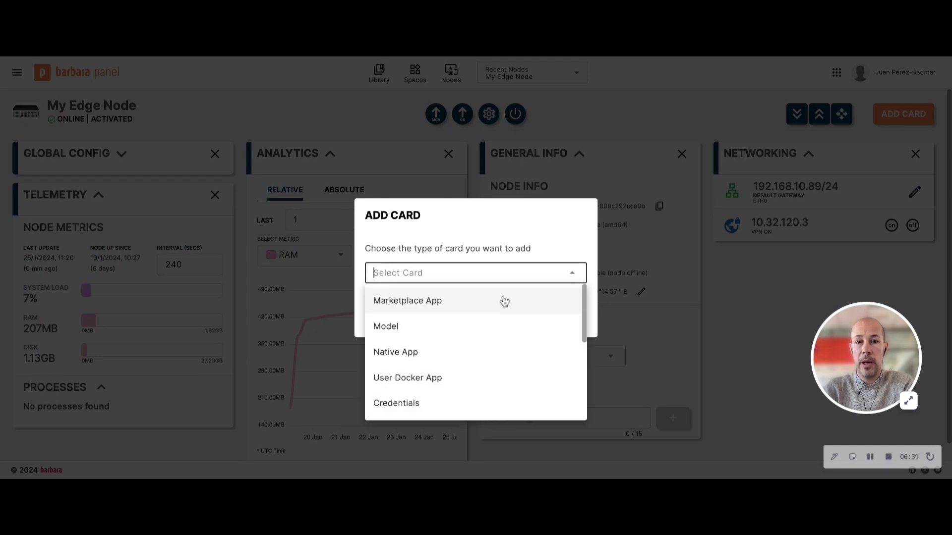
pyautogui.click(389, 327)
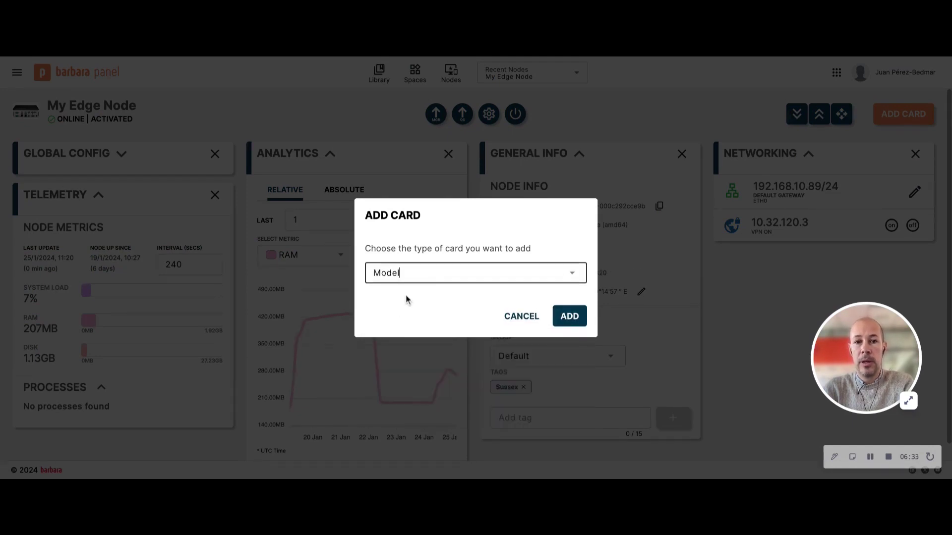
pyautogui.click(565, 318)
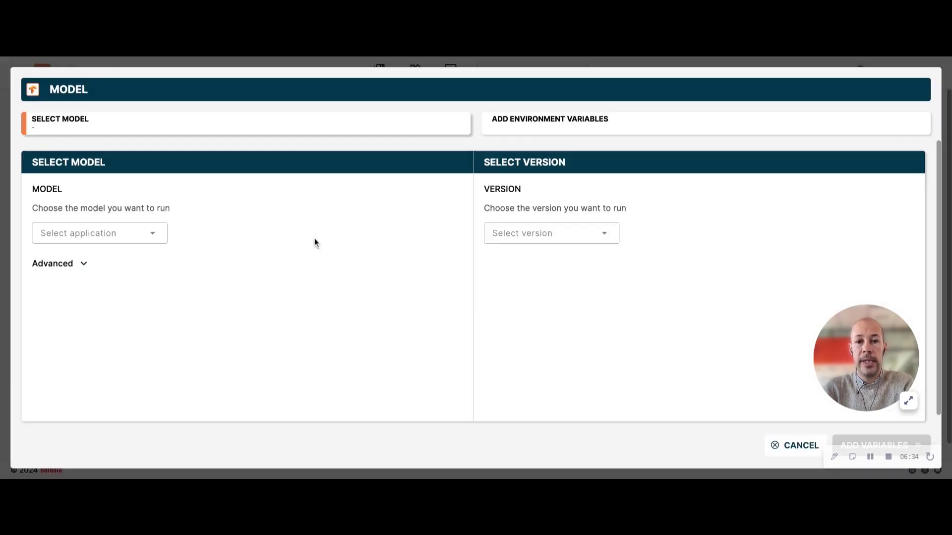
pyautogui.click(154, 234)
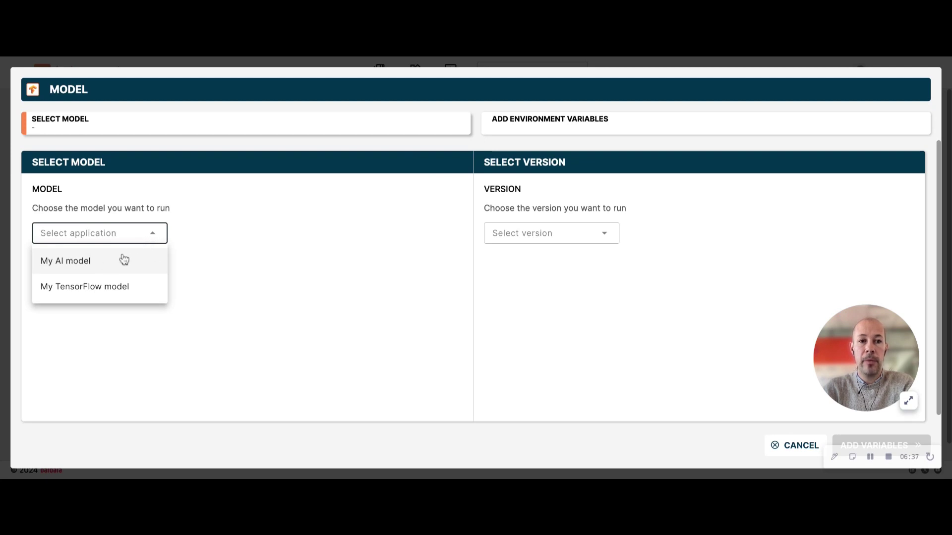
pyautogui.click(343, 231)
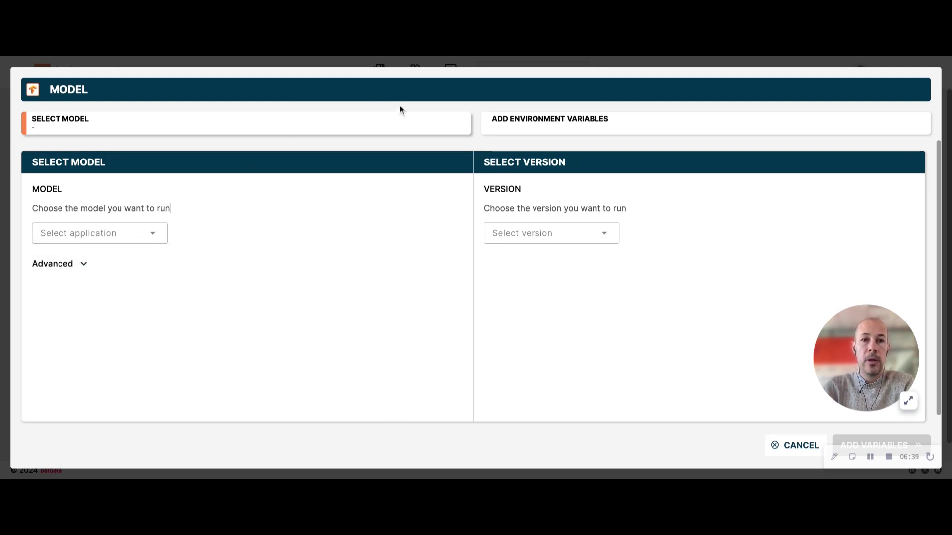
pyautogui.click(794, 445)
# Switch to the Barbara Marketplace and add the Mongo-express app from the Storage category to the library
pyautogui.click(379, 73)
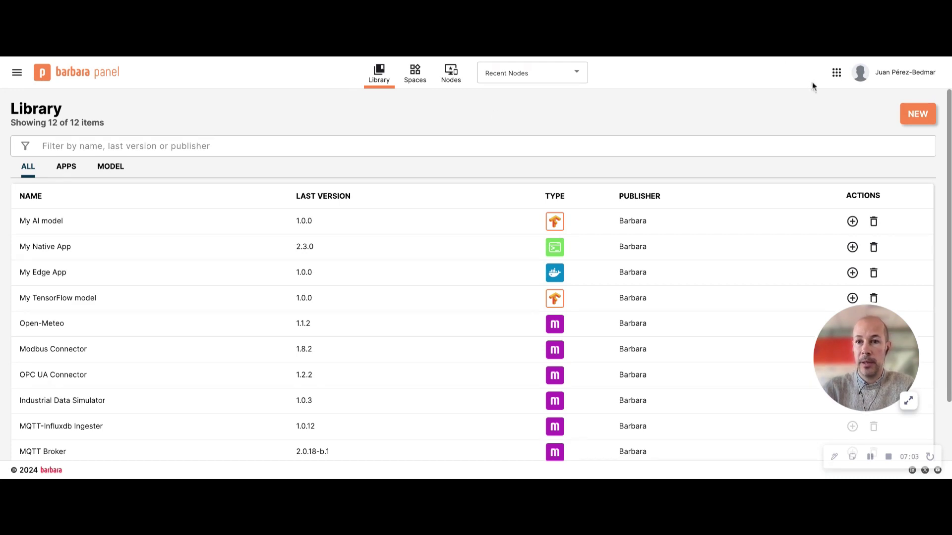
pyautogui.click(838, 73)
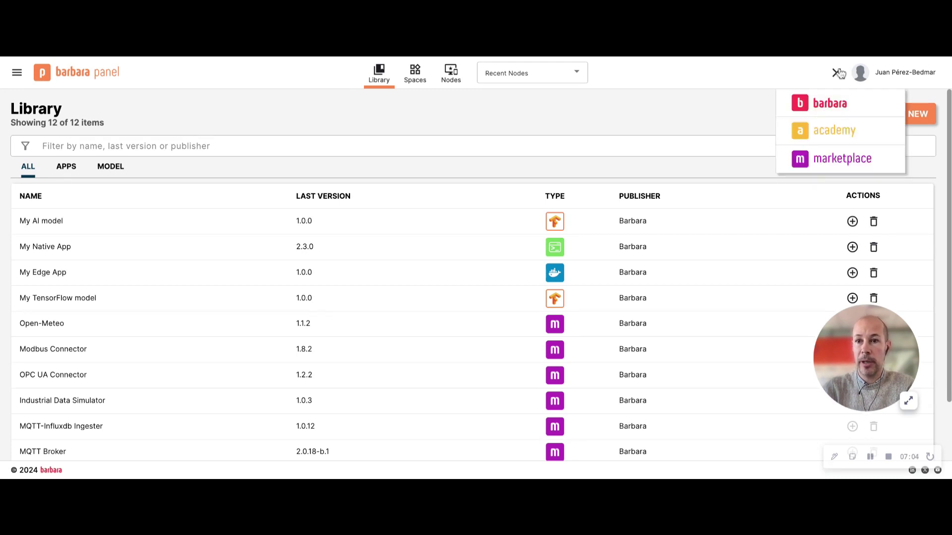
pyautogui.click(835, 160)
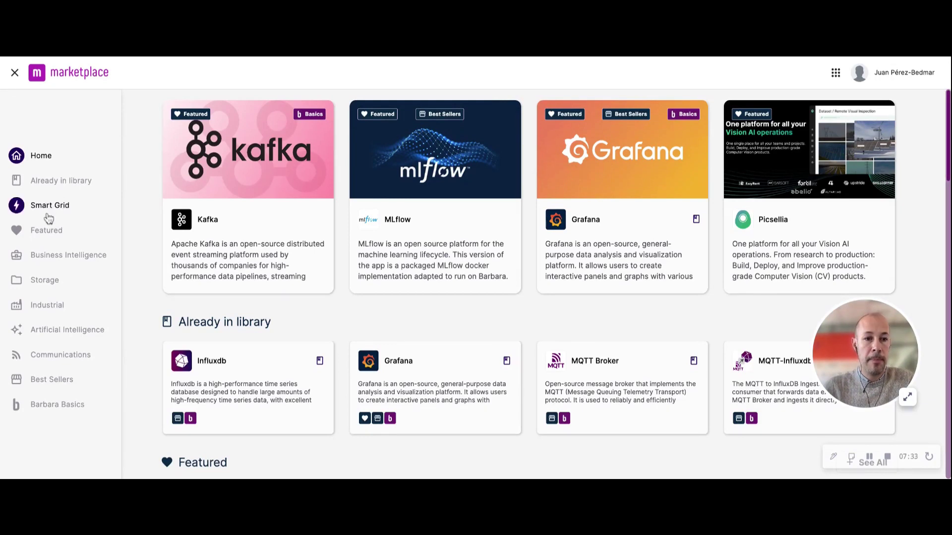
pyautogui.click(50, 282)
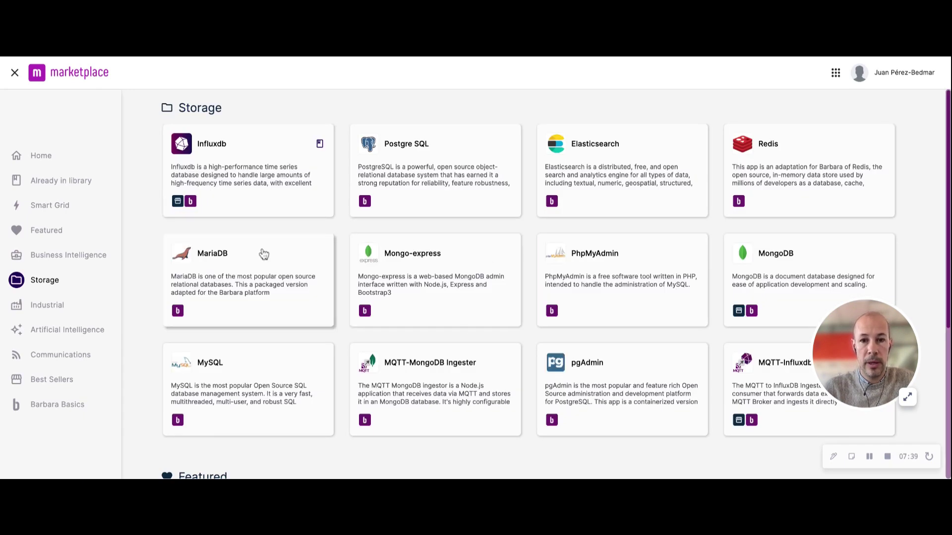
pyautogui.click(466, 266)
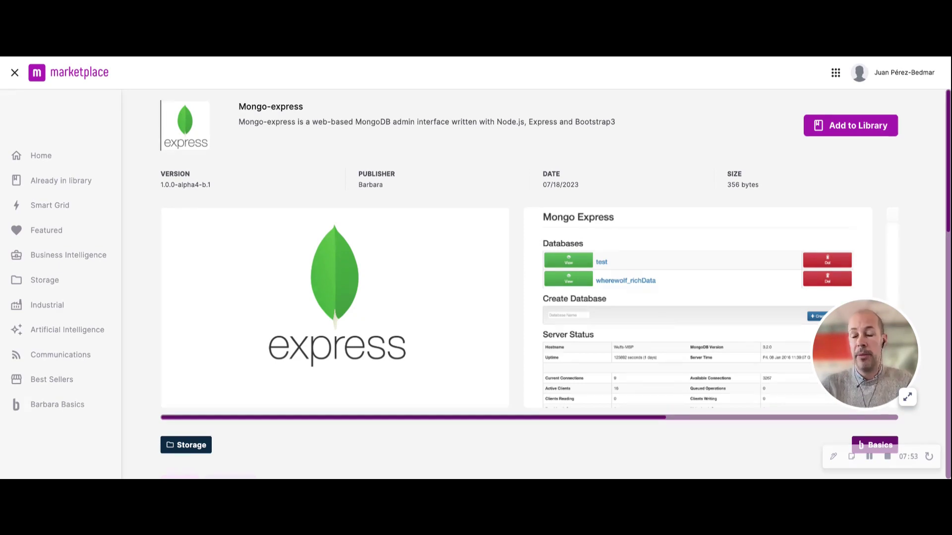
pyautogui.click(850, 126)
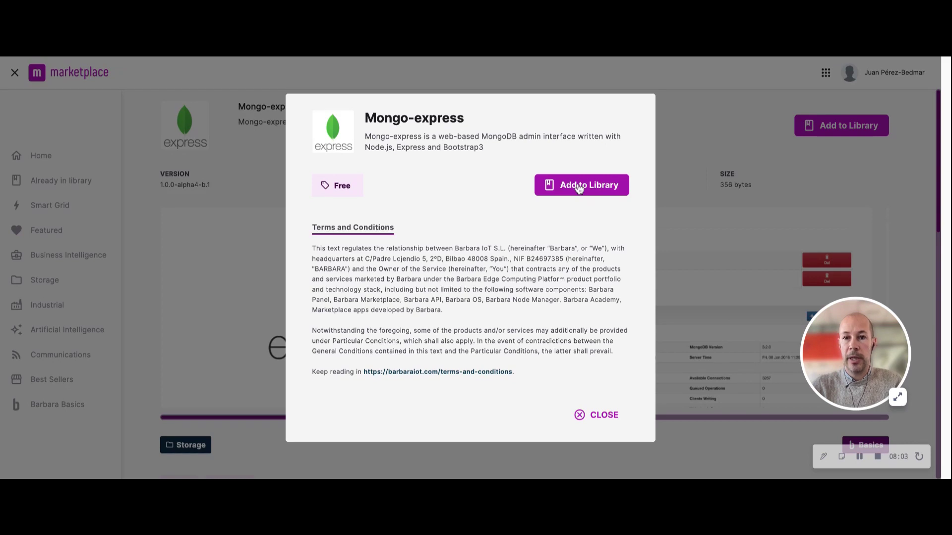
pyautogui.click(579, 186)
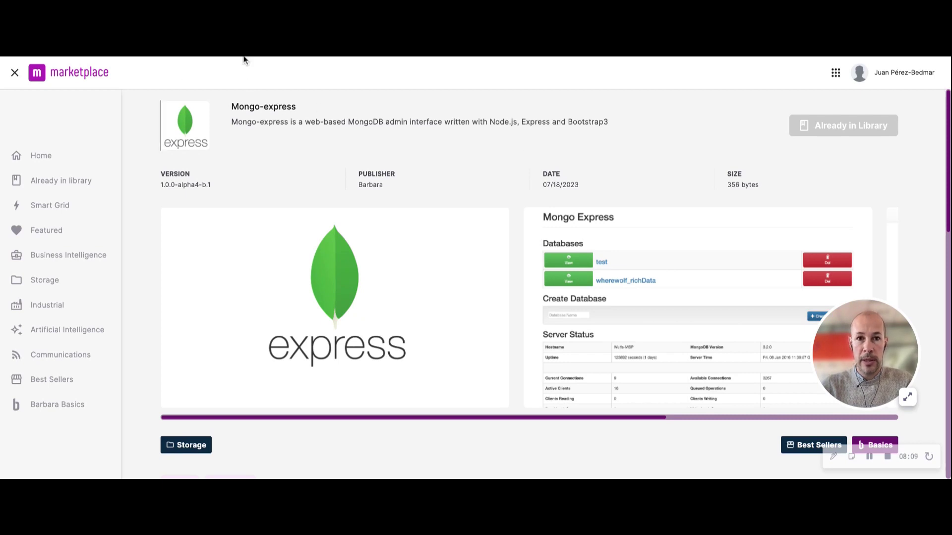
# Return to the library in Barbara Panel and find the Mongo-express entry in the list
pyautogui.click(834, 74)
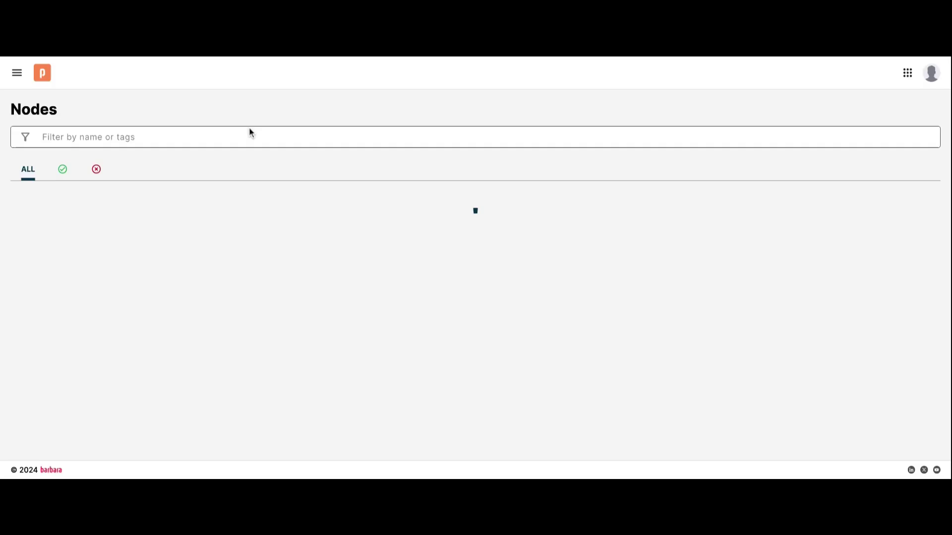
pyautogui.click(379, 77)
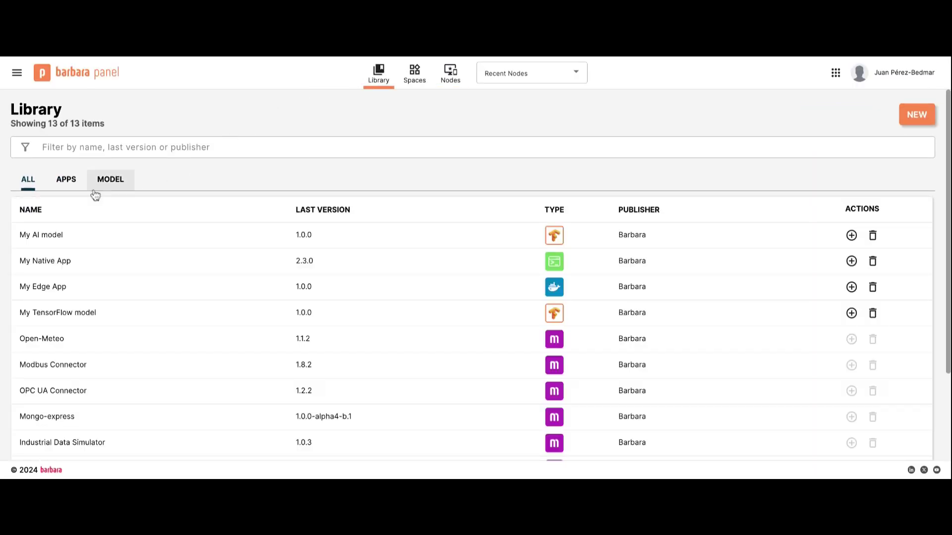
pyautogui.scroll(-3, 94, 195)
pyautogui.moveTo(86, 307); pyautogui.dragTo(17, 304)
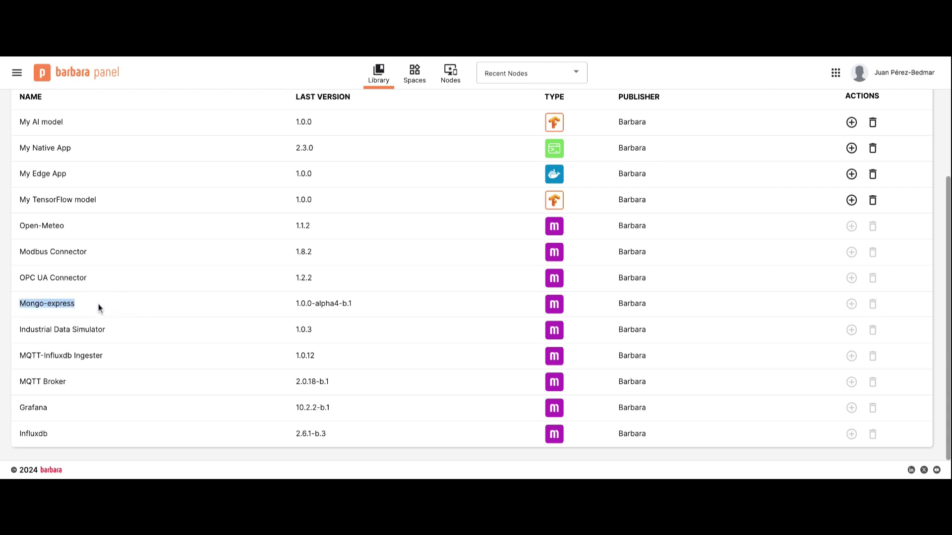
pyautogui.scroll(3, 351, 291)
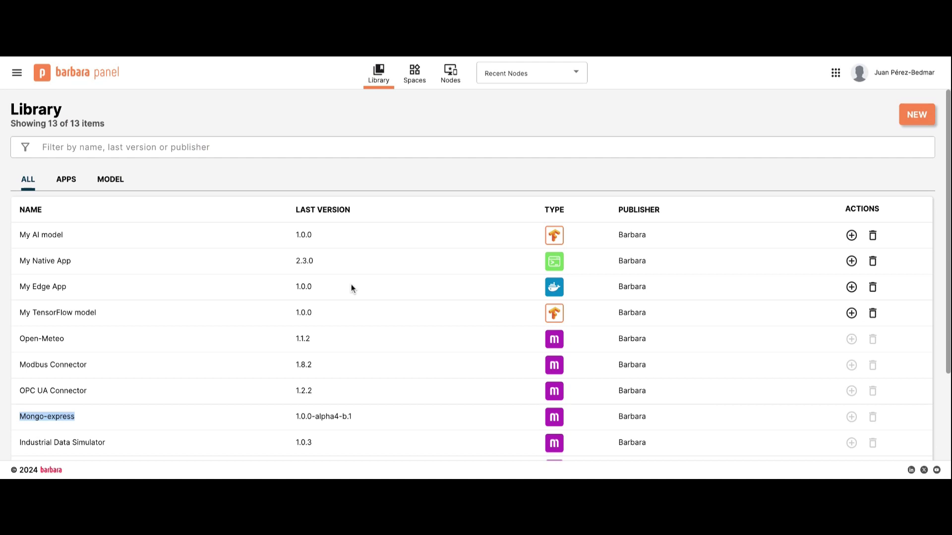